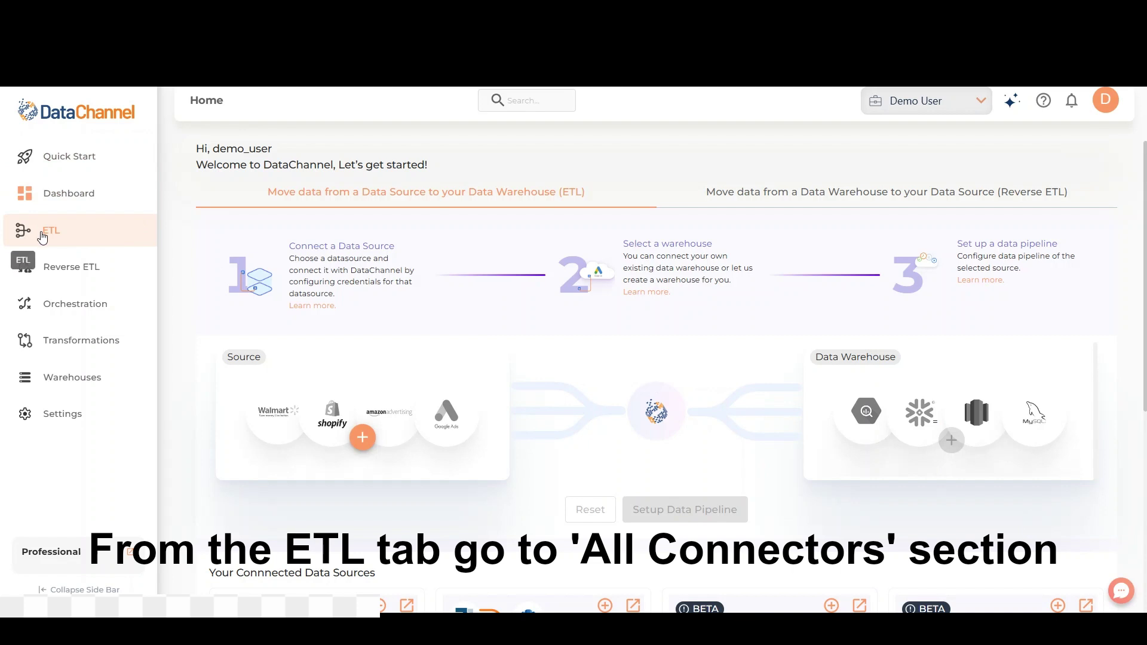
- Filter the All Connectors catalogue by 'Myntra' to show Myntra and Myntra SJIT
click(67, 234)
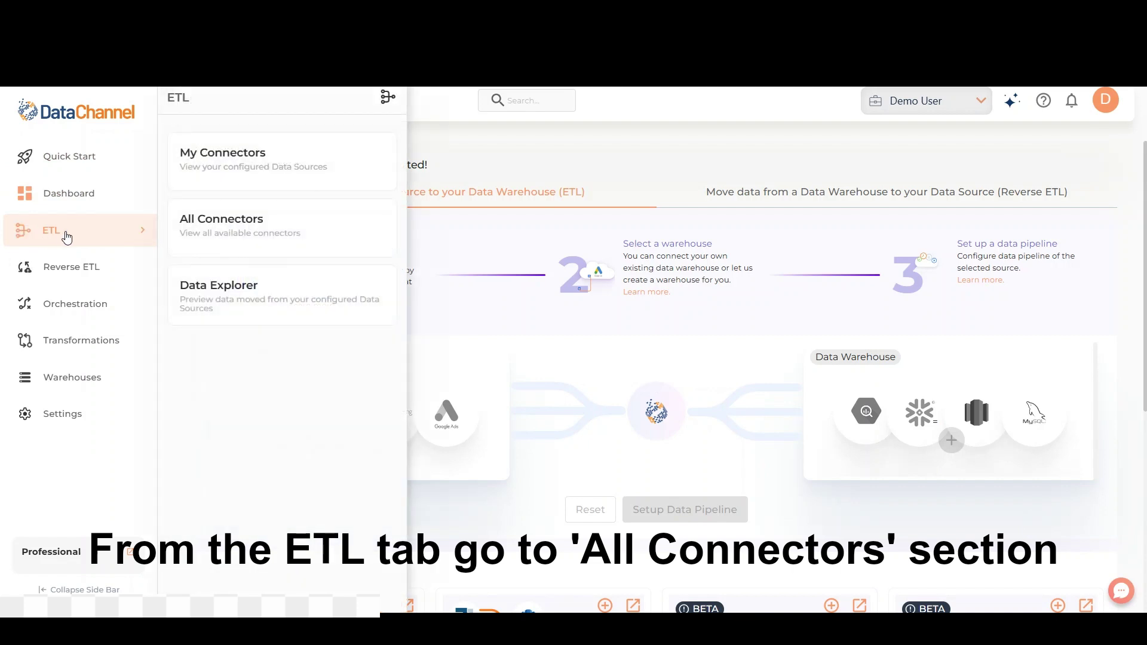
click(196, 238)
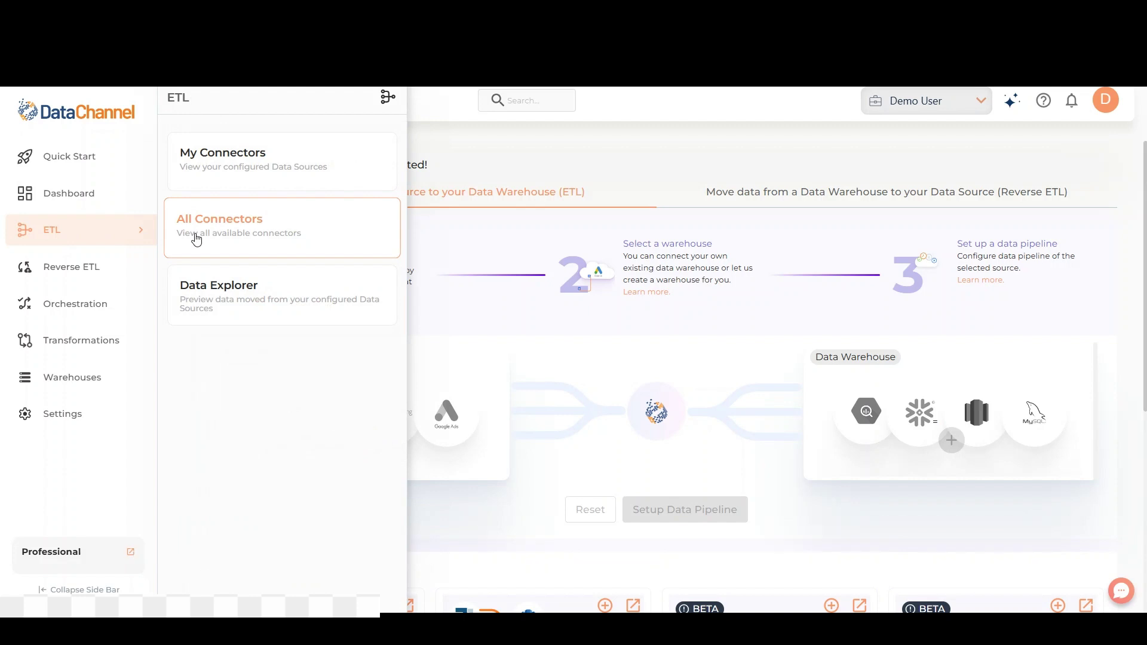
click(196, 239)
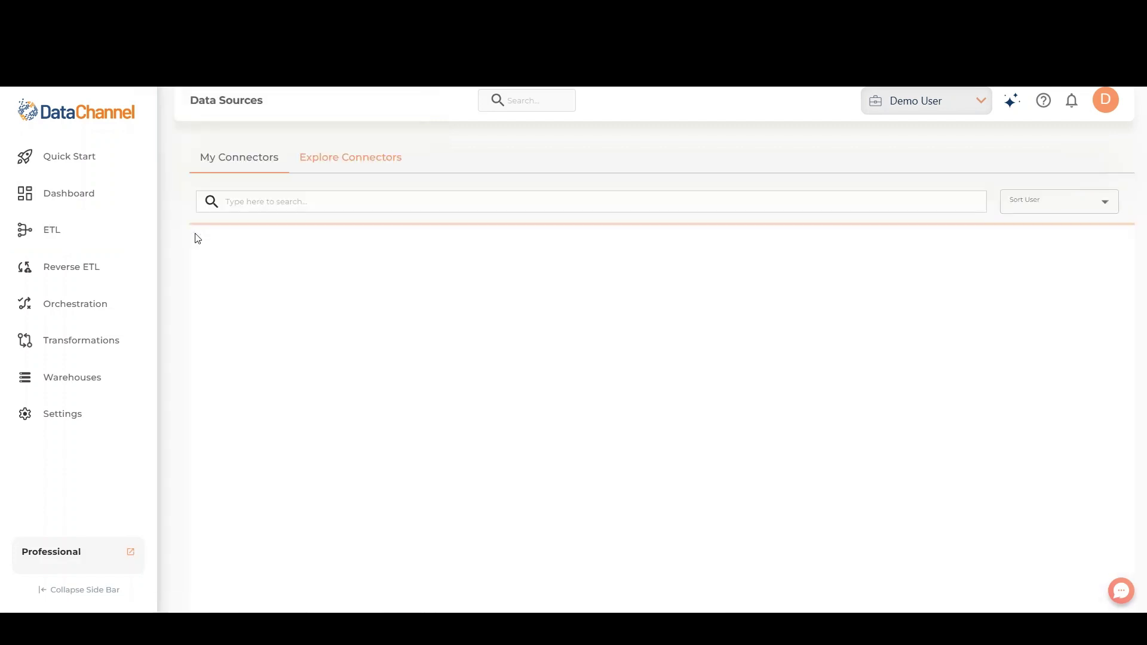
click(255, 202)
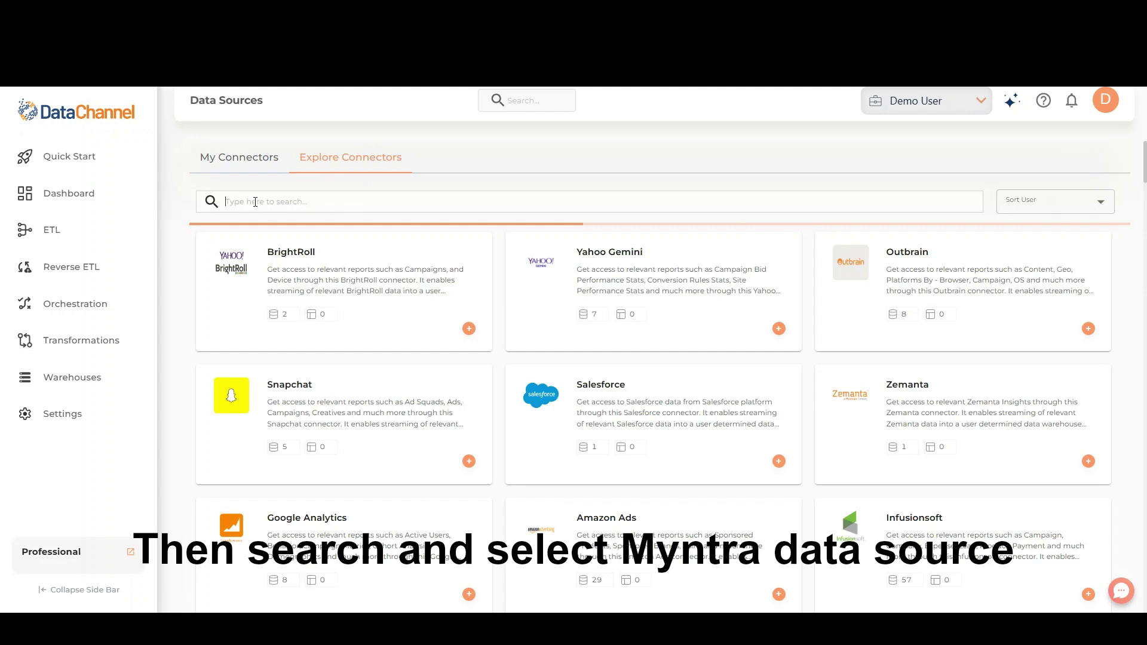
text(Myntra)
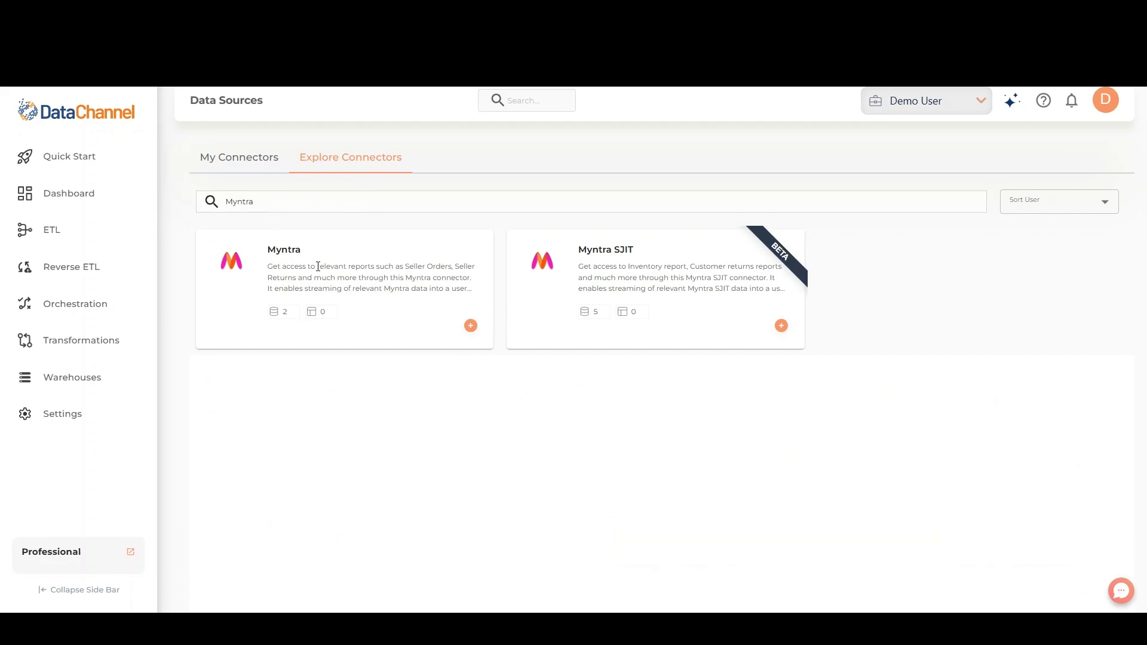
- Open the Myntra connector and save Demo-Redshift Data warehouse as its destination
click(315, 288)
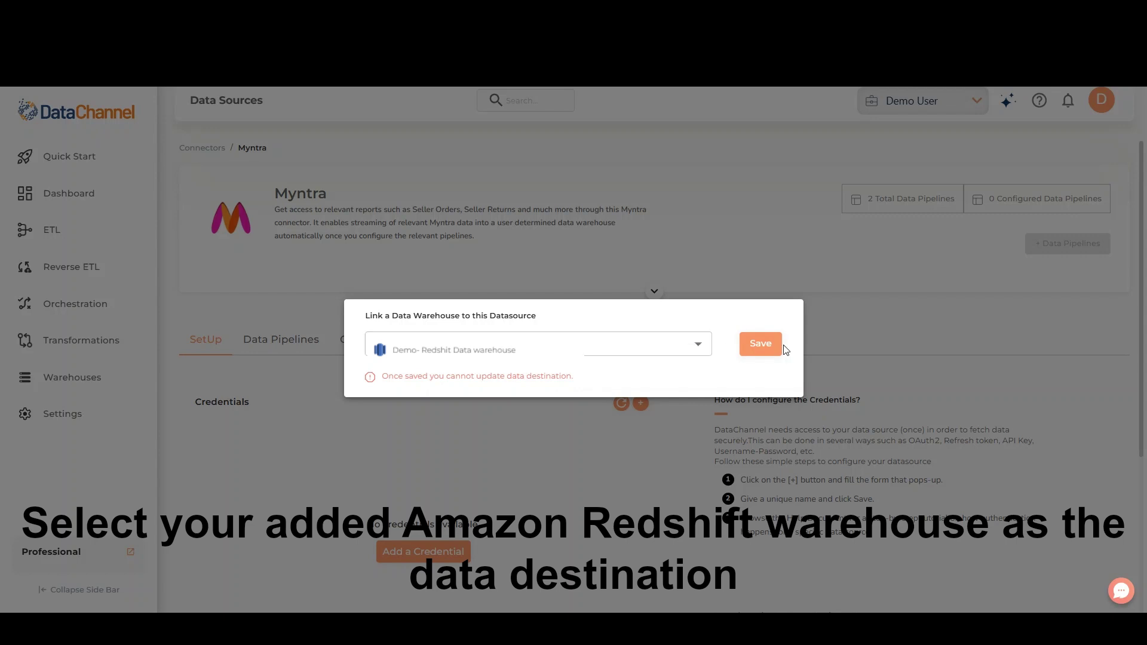
click(766, 345)
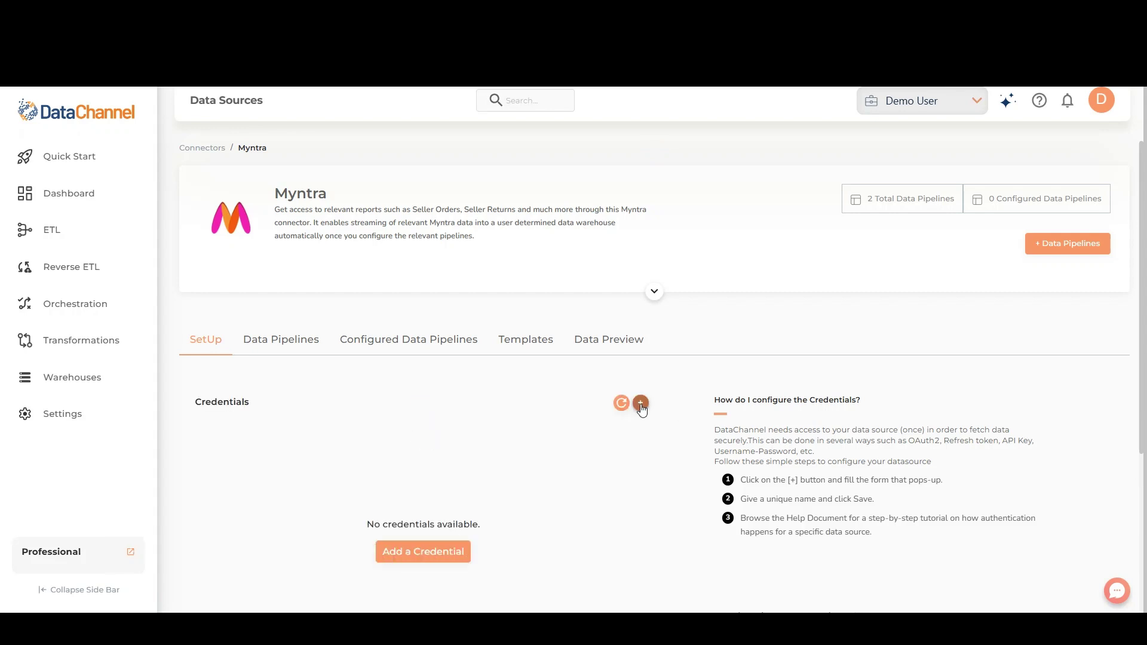
- Save a Myntra credential named 'Demo' with its secret key and merchant ID
click(640, 405)
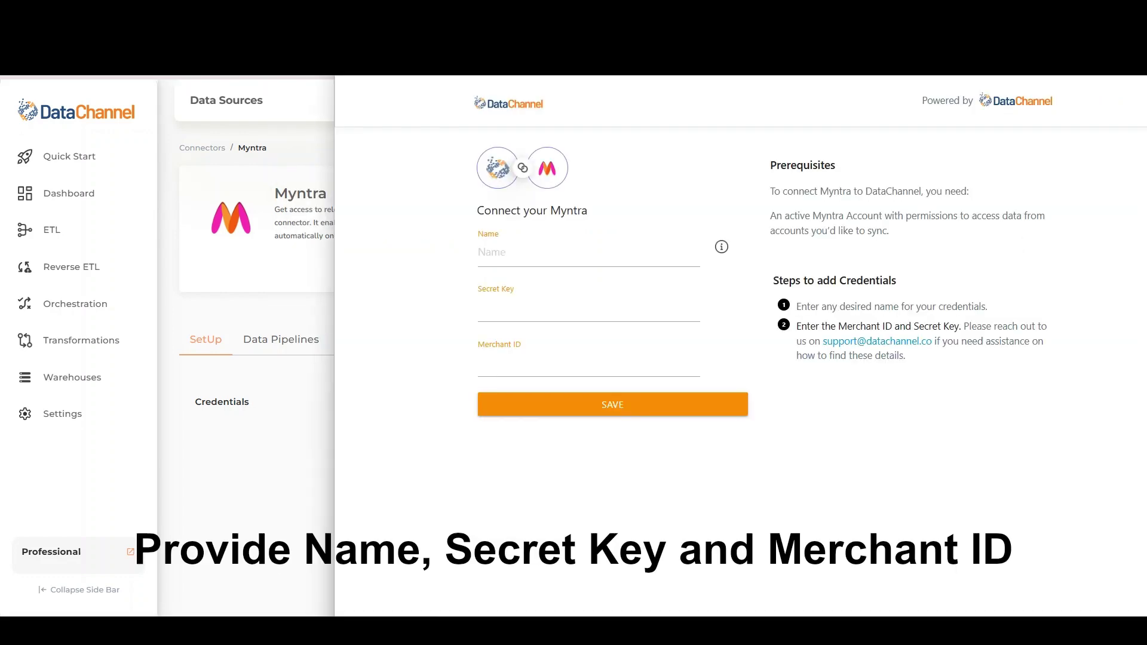
click(537, 258)
click(530, 293)
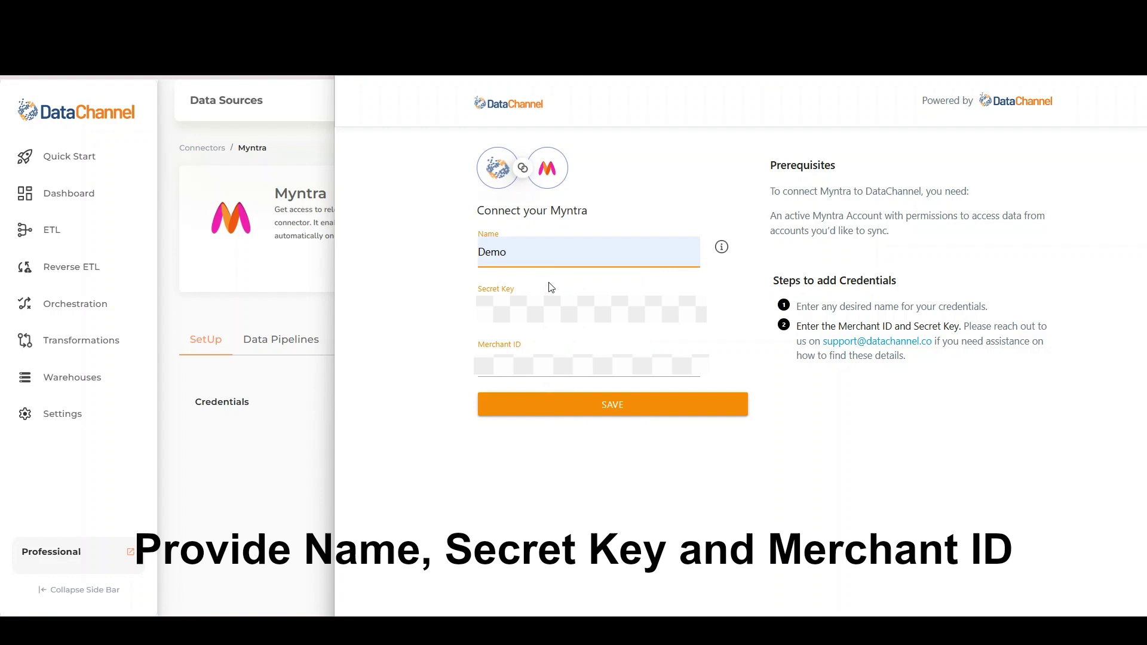
click(589, 404)
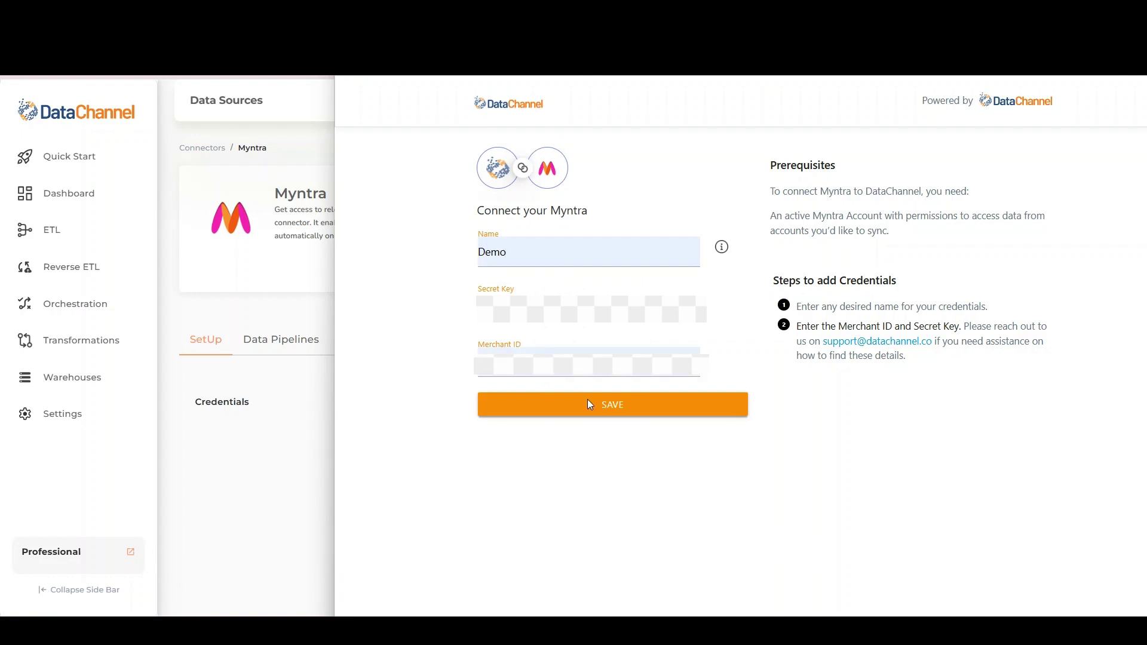
click(589, 404)
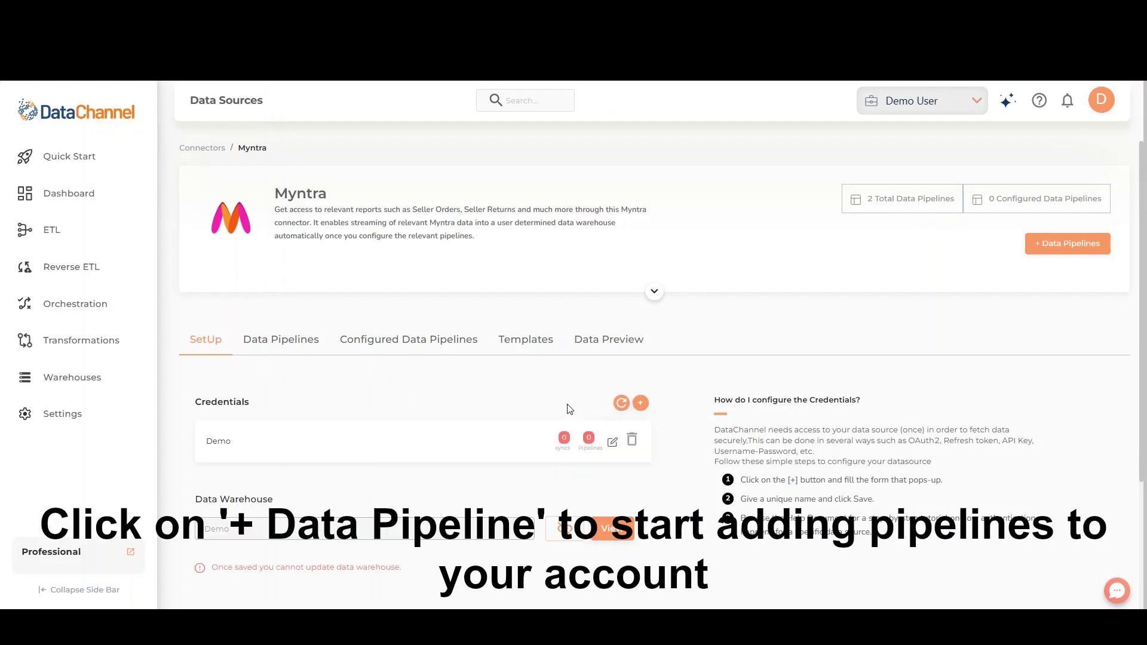
- Start a new data pipeline using the Demo credential and the Seller Orders pipeline
click(1026, 254)
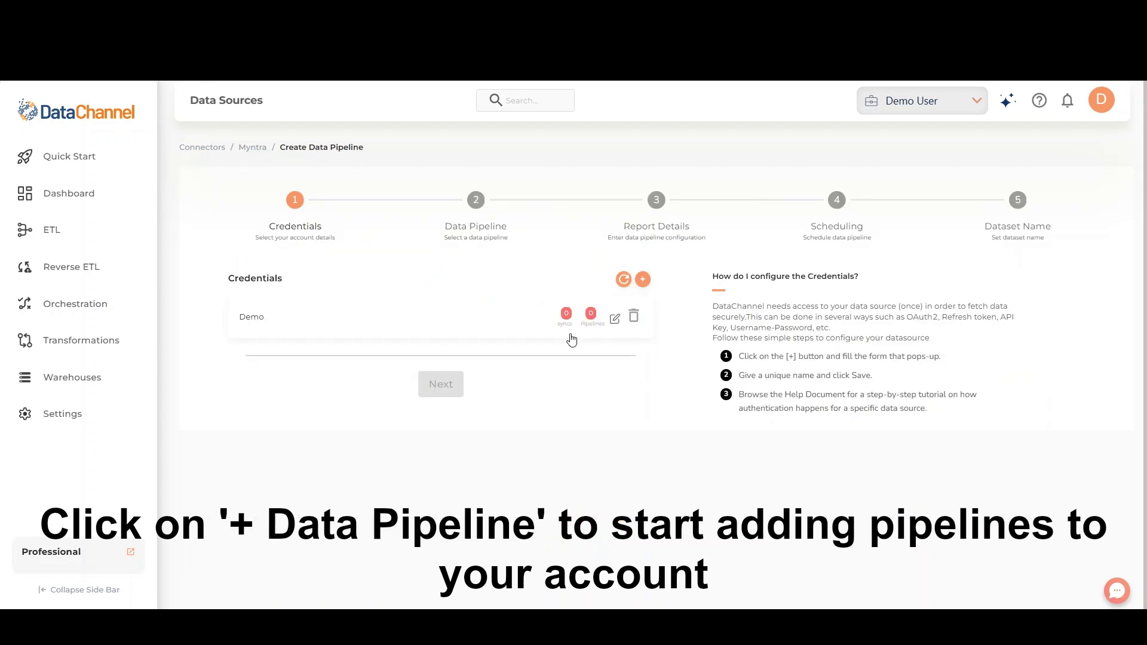
click(465, 332)
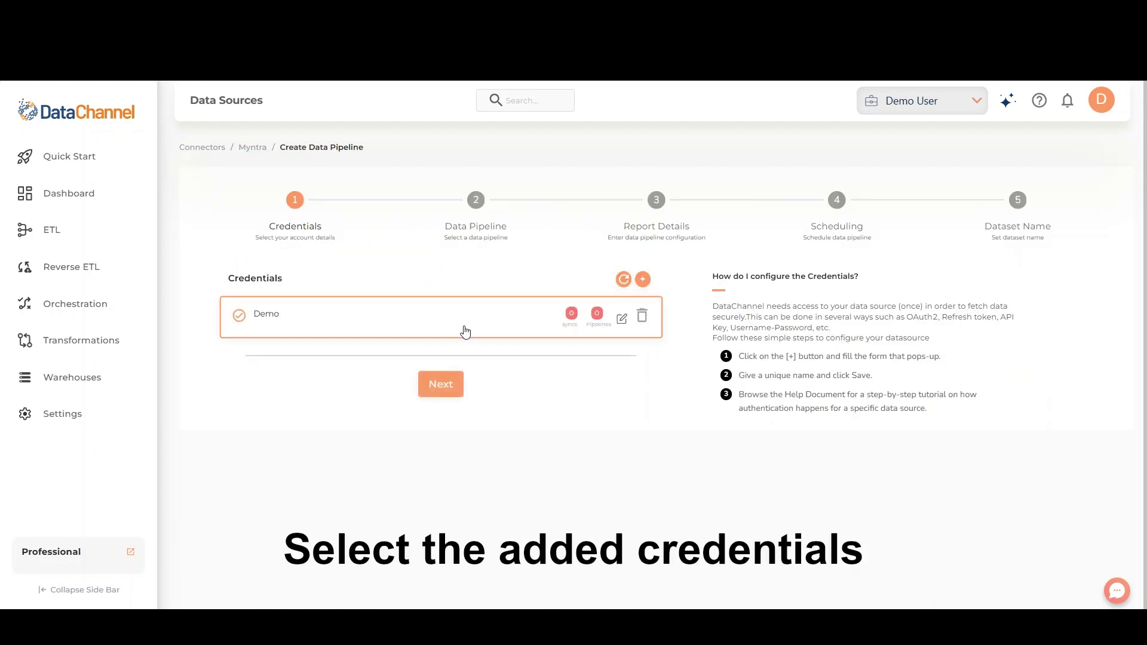
click(442, 384)
click(441, 390)
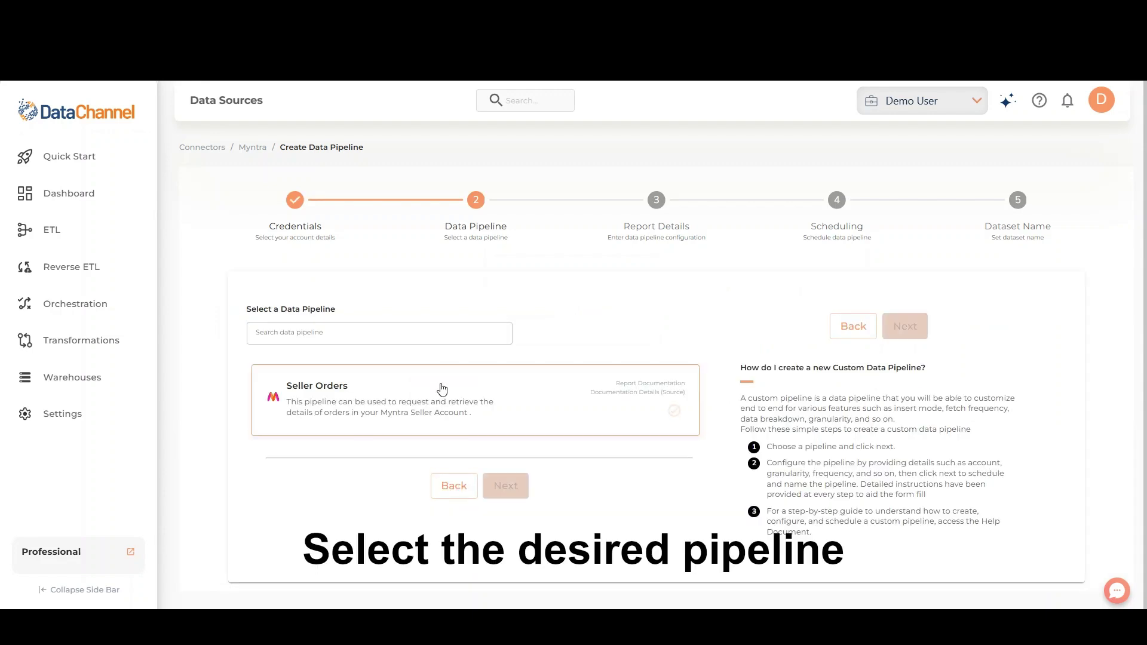
click(512, 489)
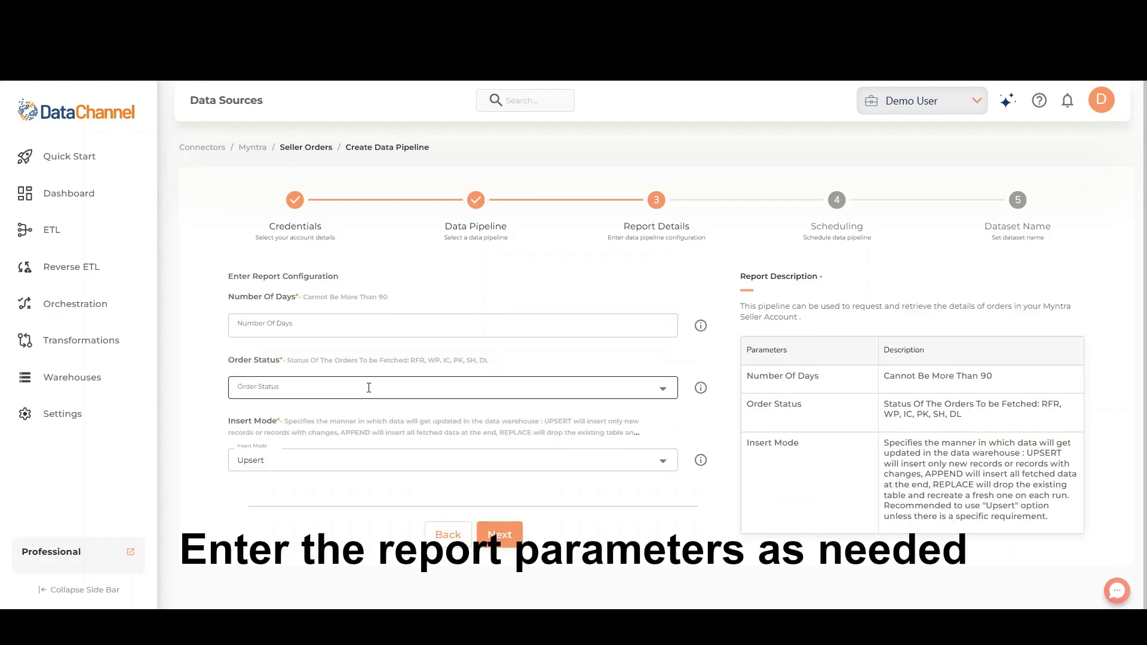
- Set Number Of Days to 10, order statuses WP, SH and DL, and Replace insert mode
click(352, 328)
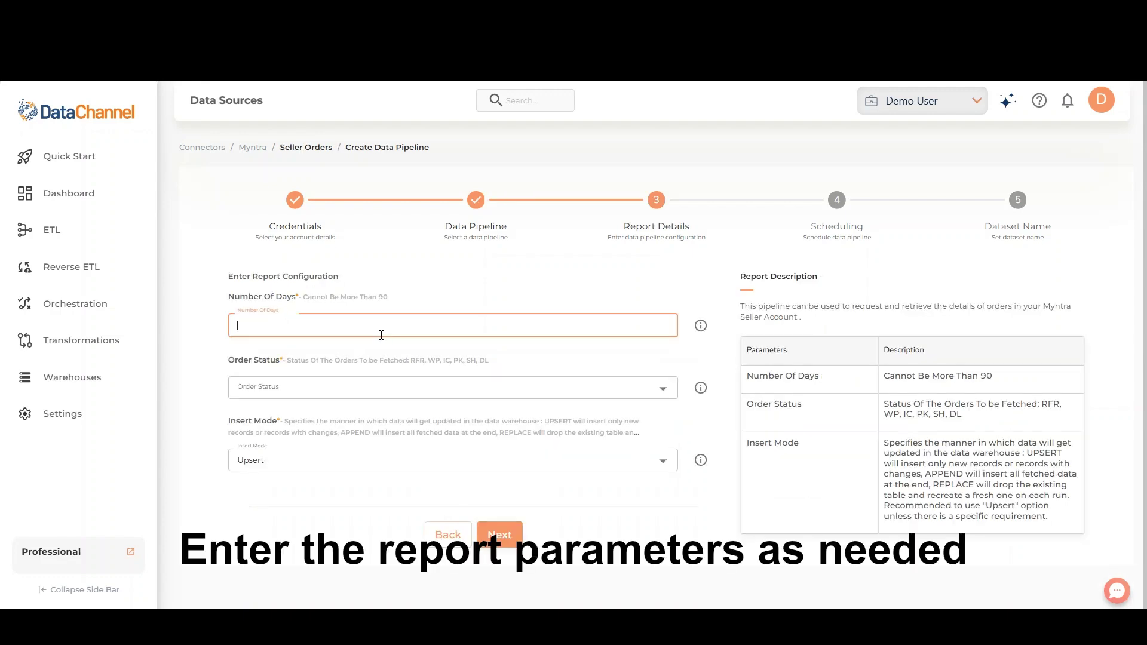
text(10)
click(387, 389)
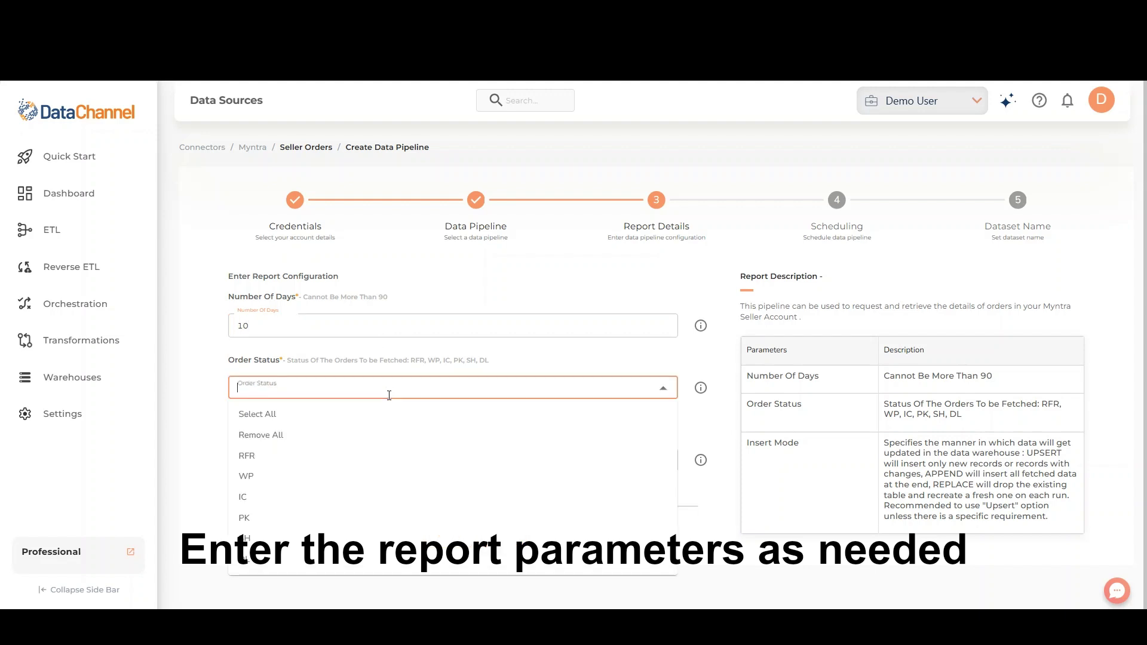
click(308, 479)
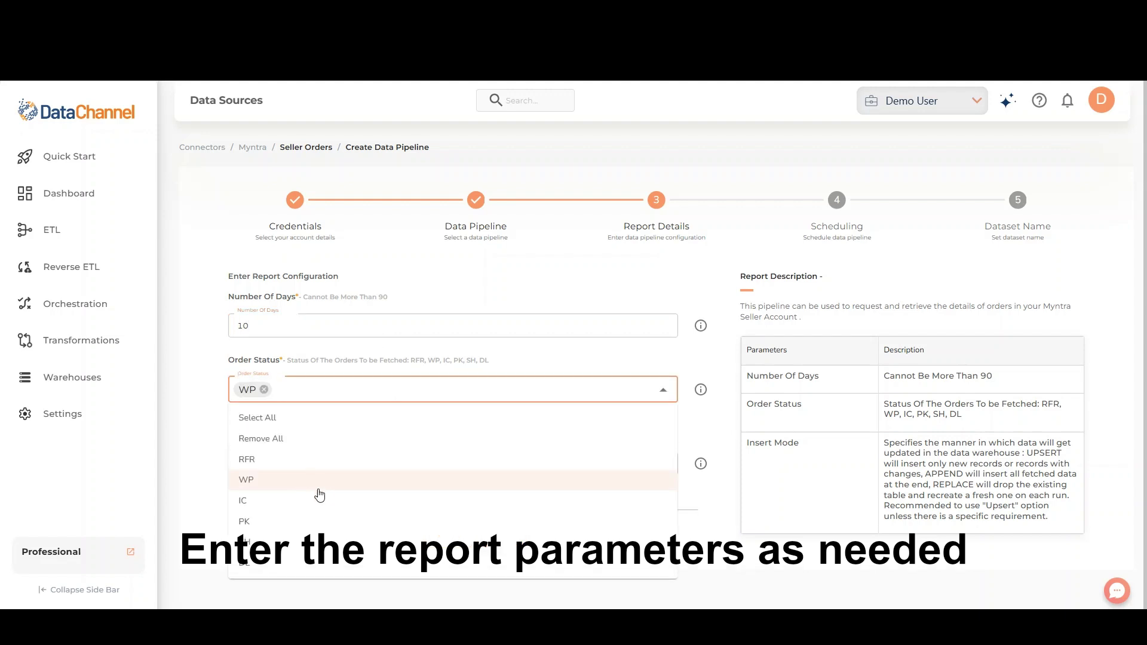
click(294, 546)
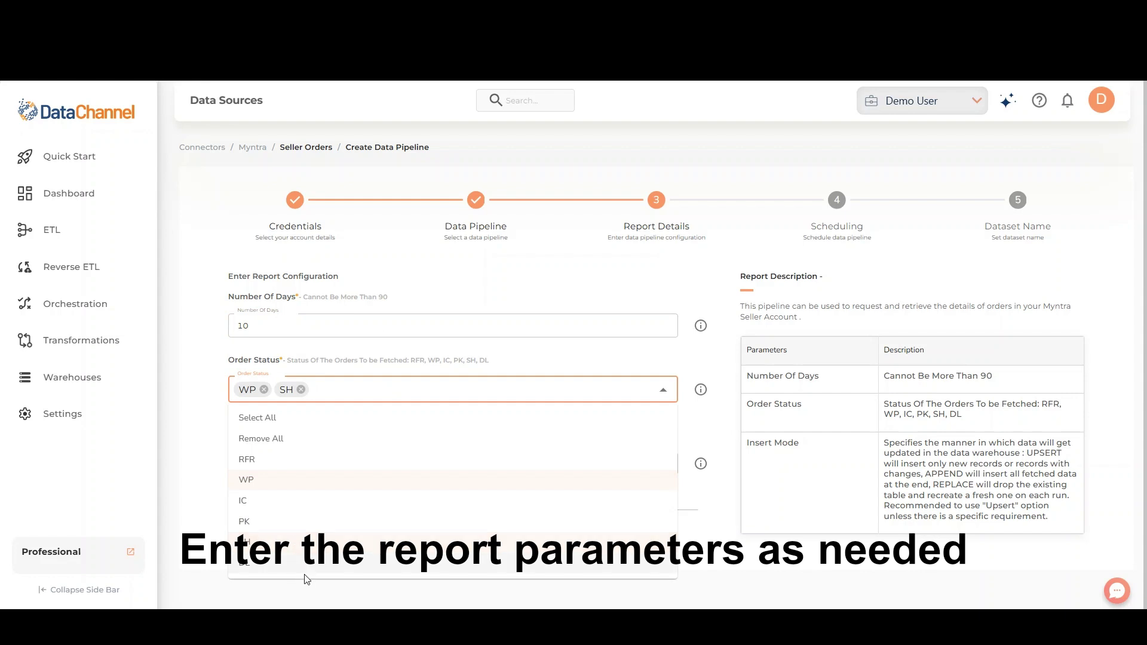
click(305, 571)
click(789, 564)
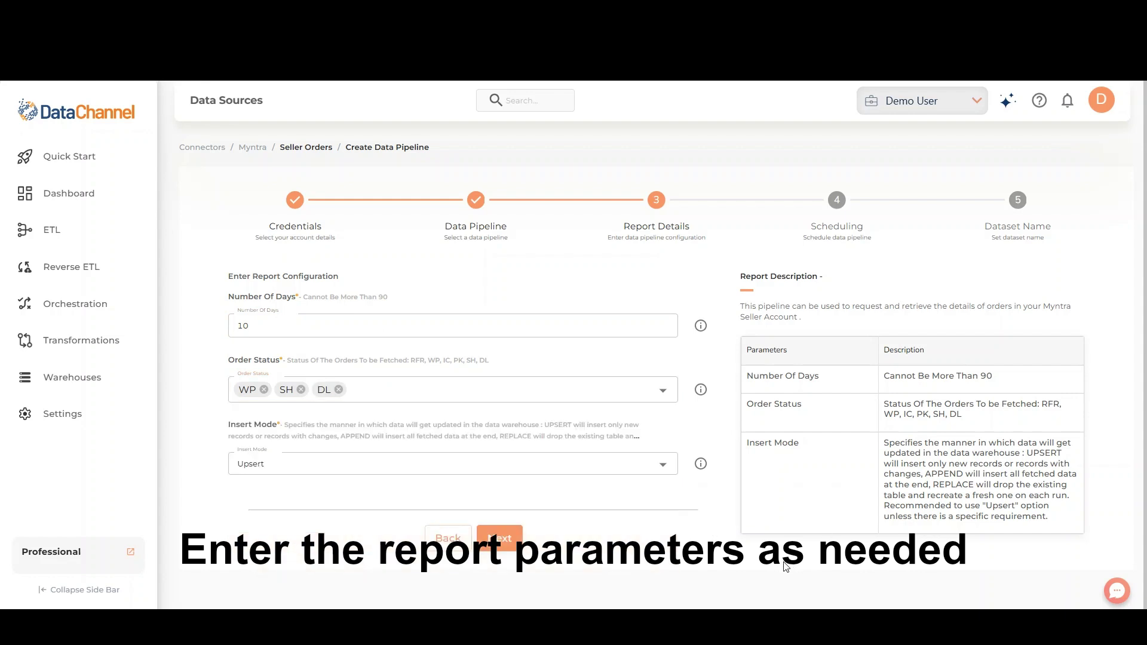
click(436, 464)
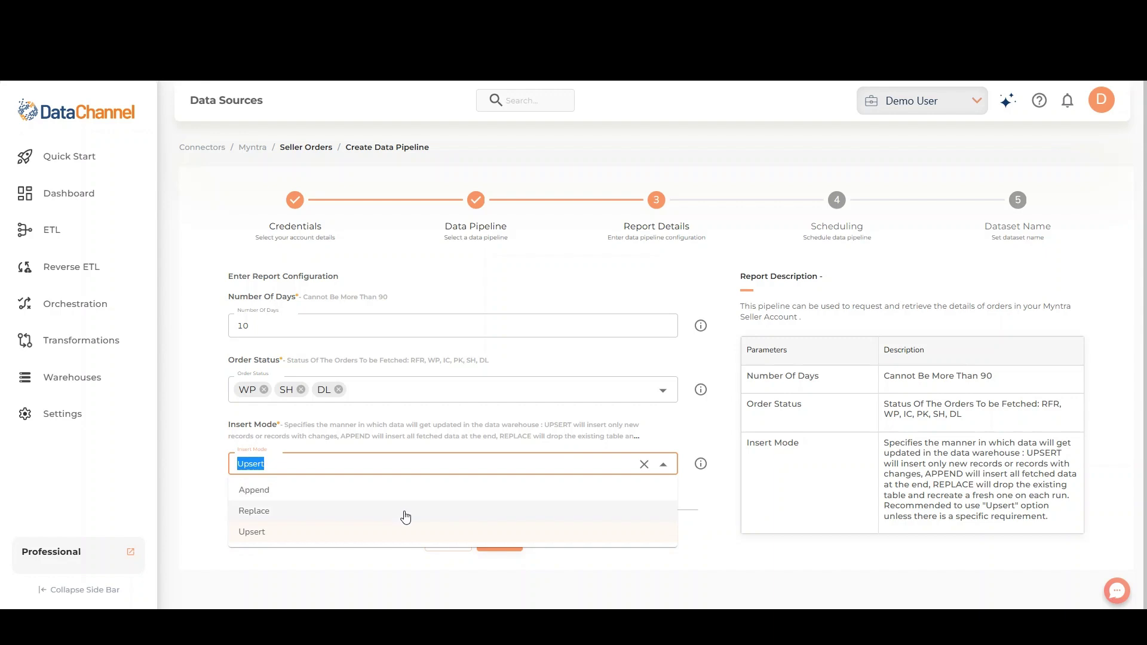
click(405, 516)
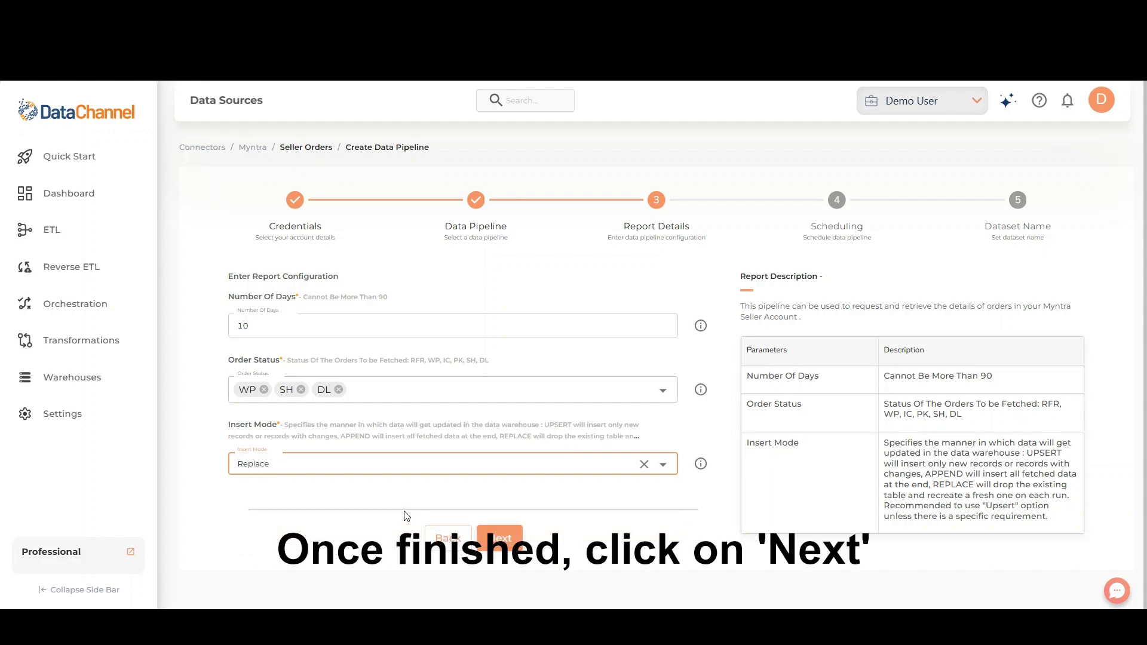
click(499, 546)
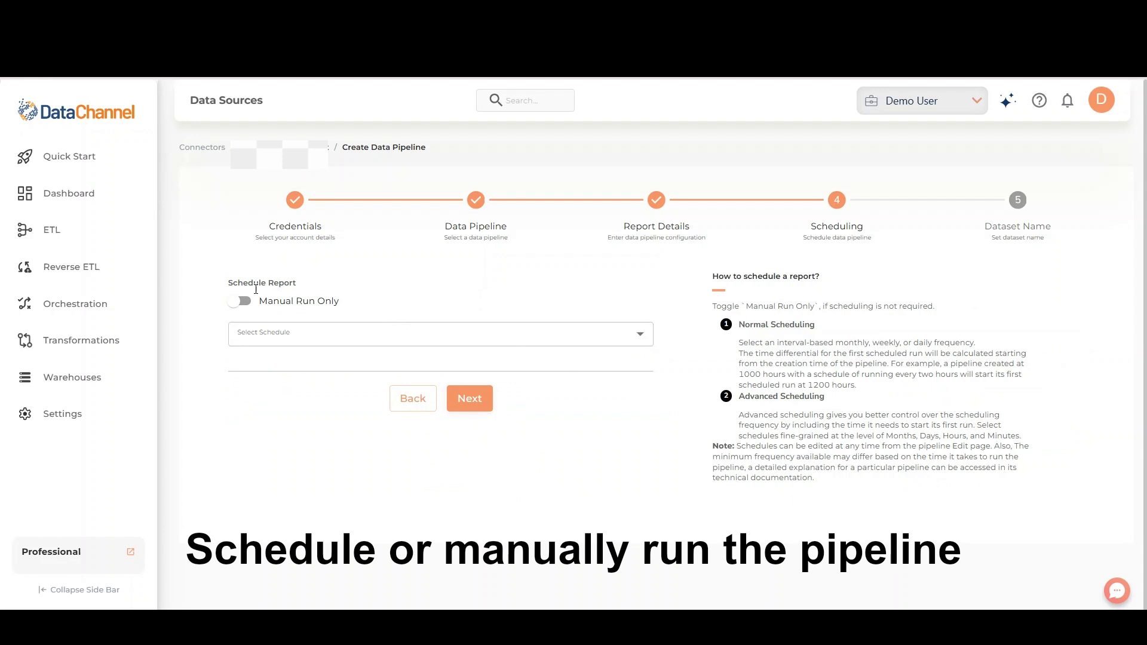
- Set the pipeline's schedule type to Advanced Options
click(243, 301)
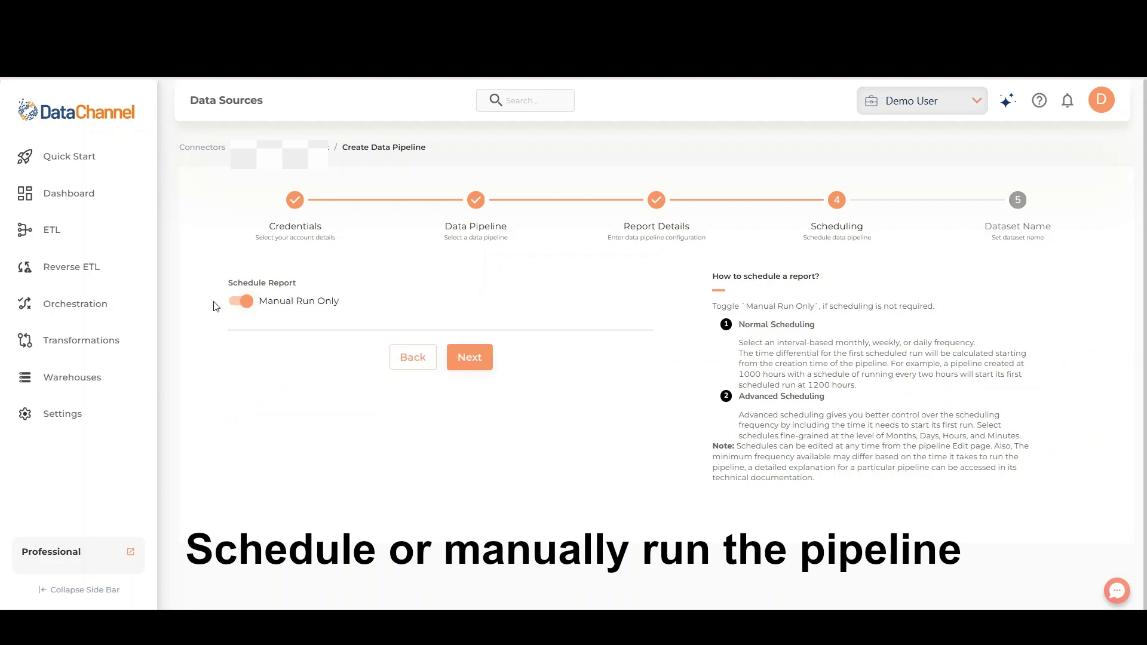
click(237, 304)
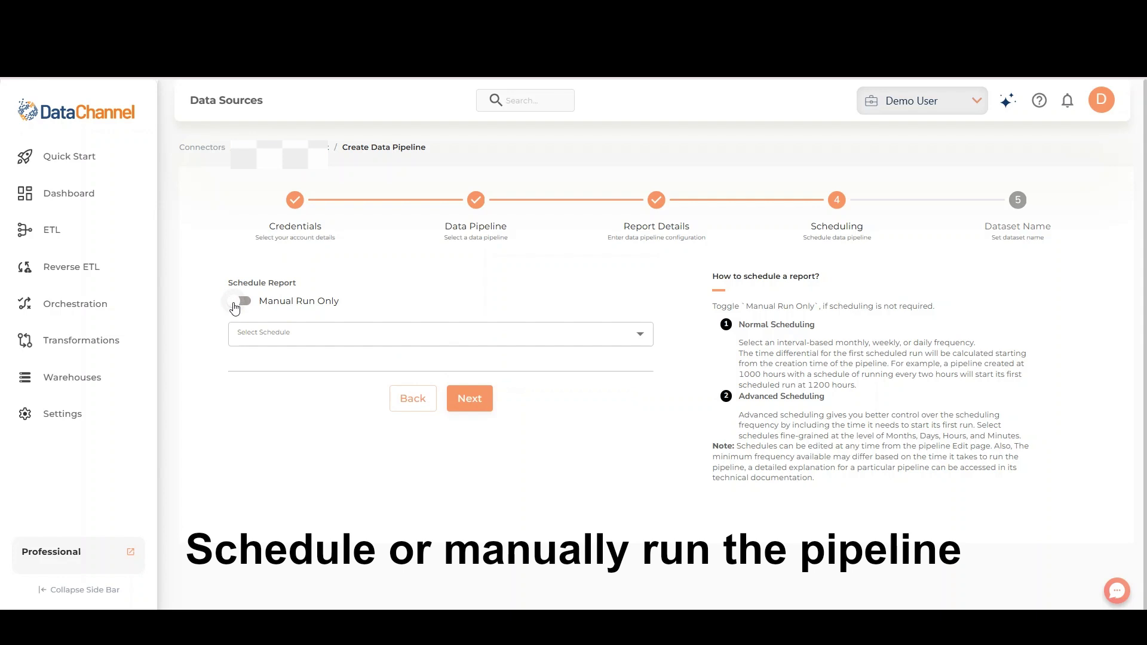
click(275, 344)
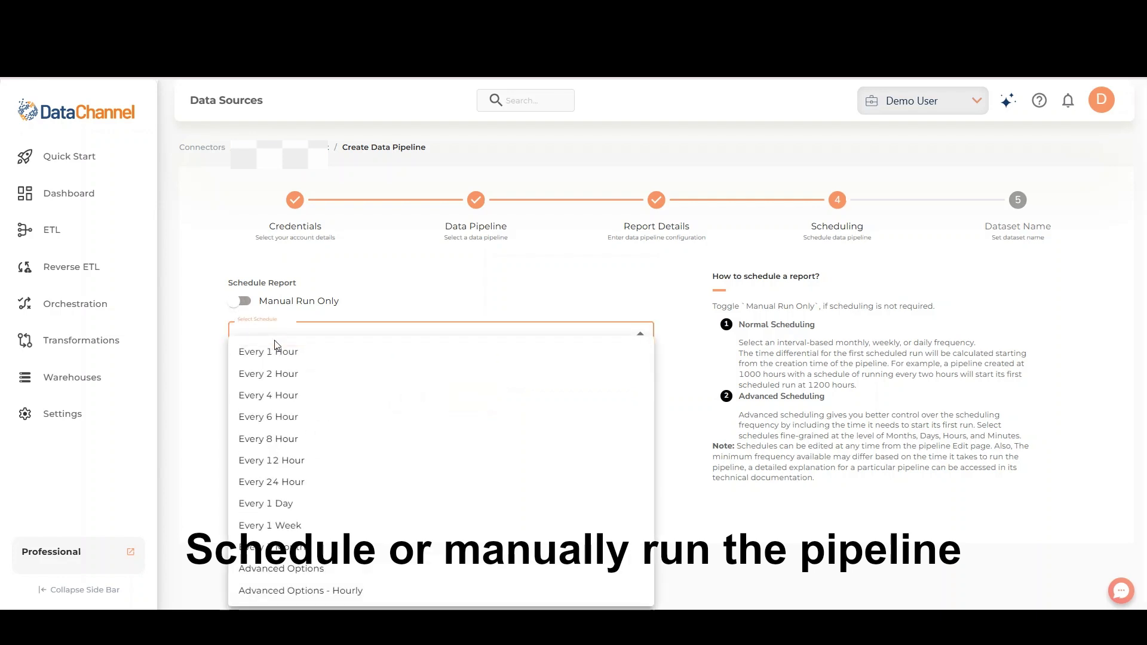
click(286, 395)
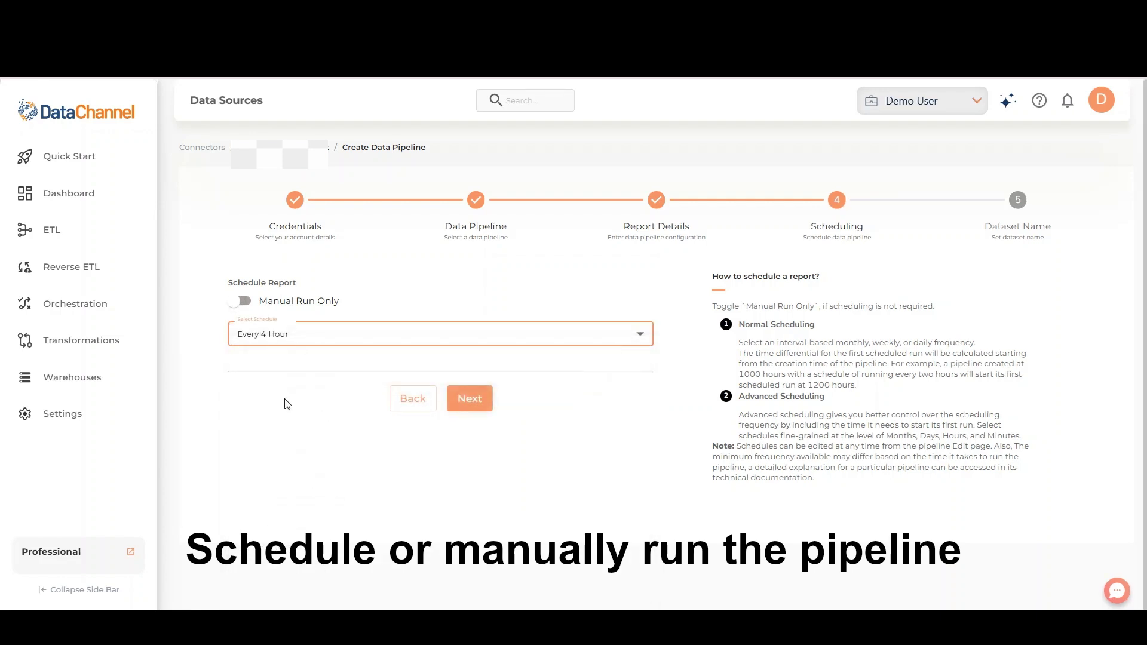
click(297, 344)
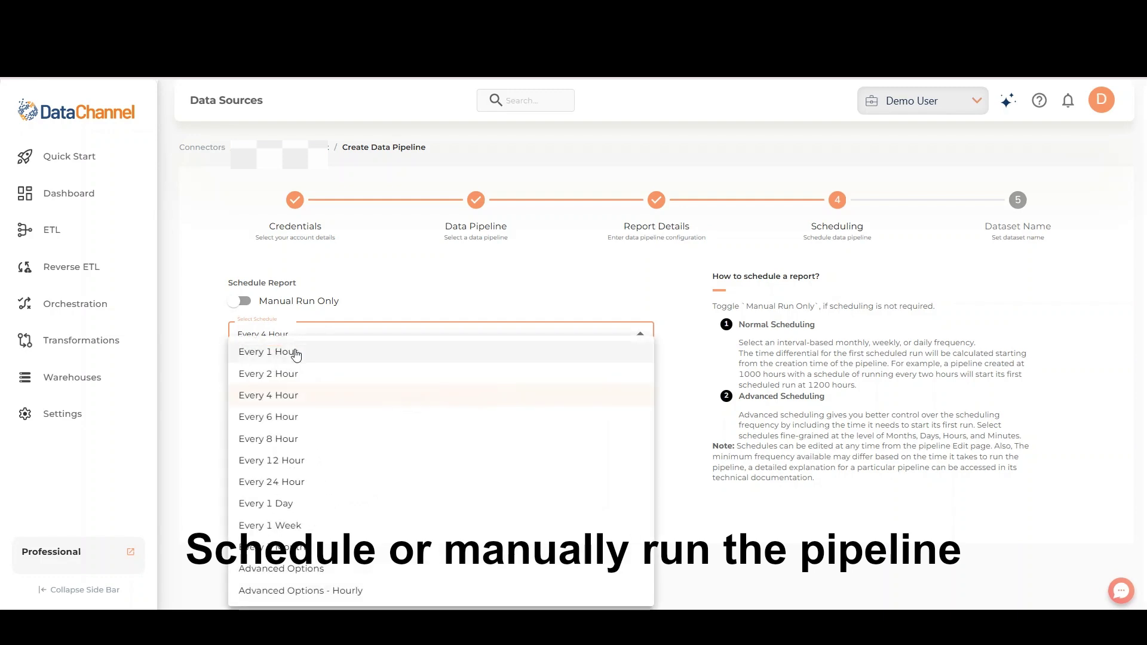
click(311, 568)
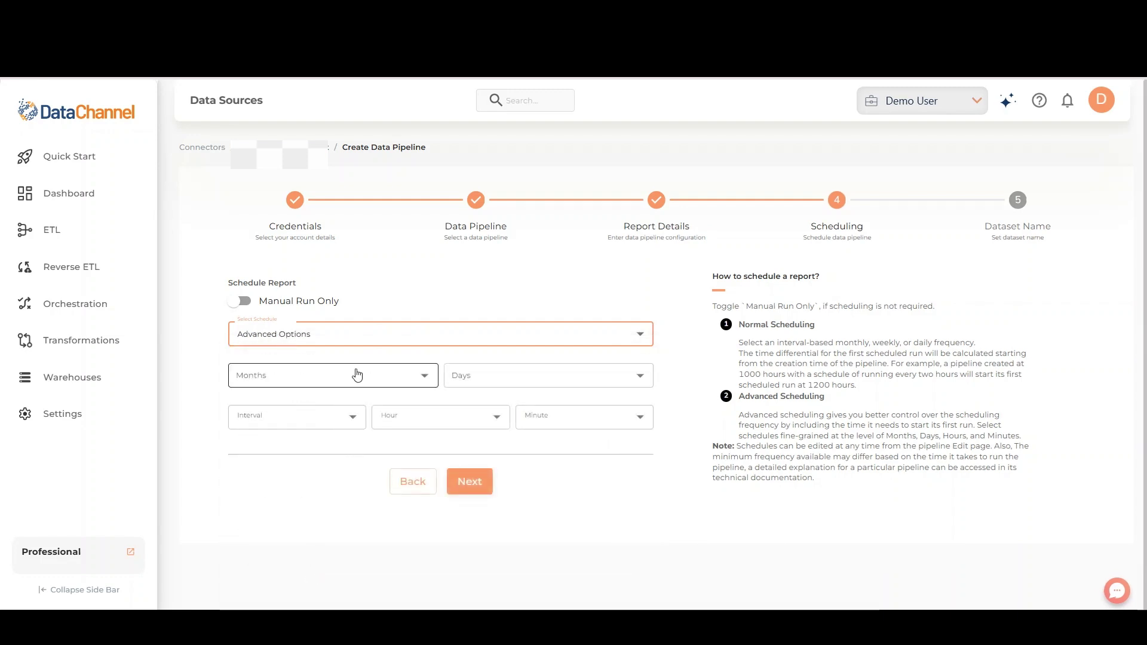
- Schedule the months April, September and December on days 7 and 15
click(381, 385)
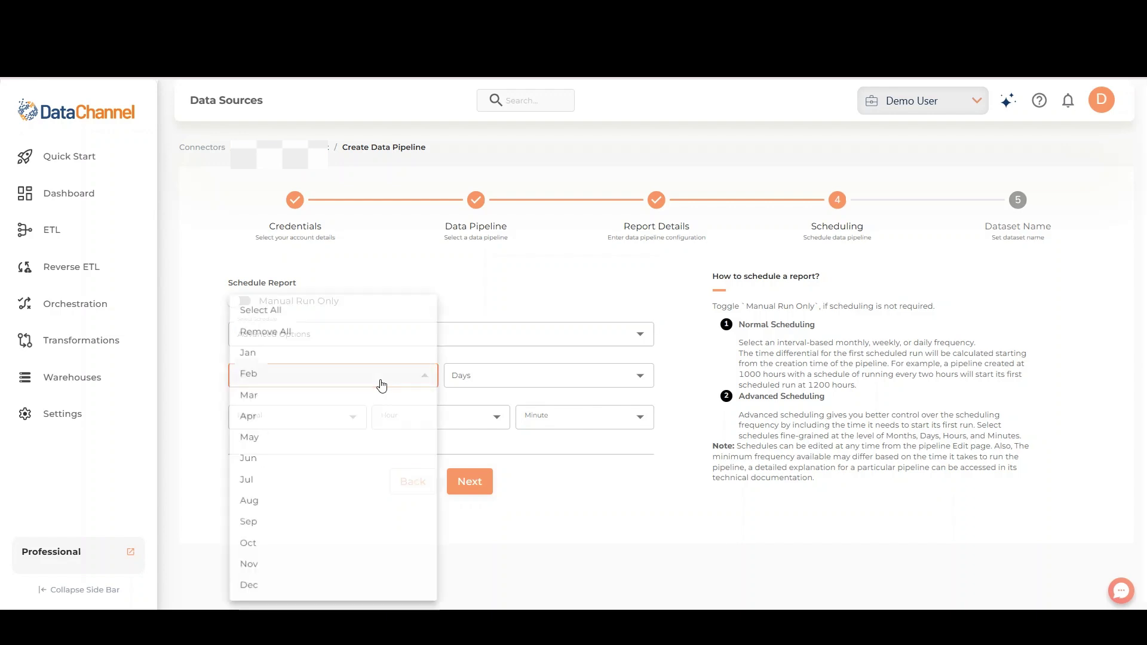
click(298, 416)
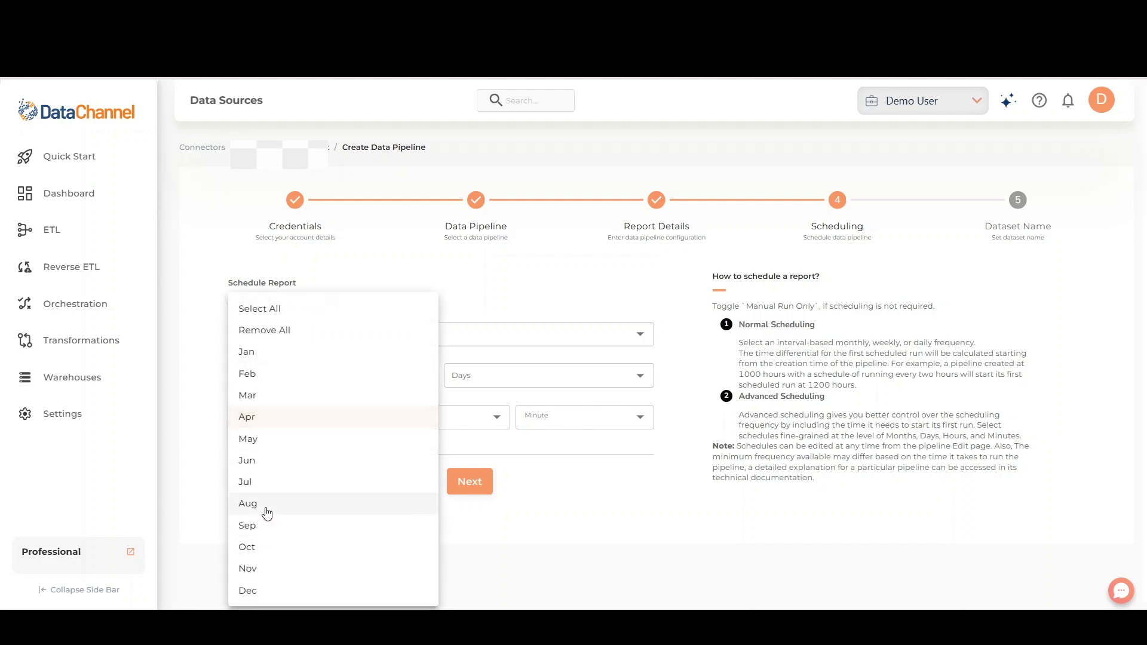
click(267, 526)
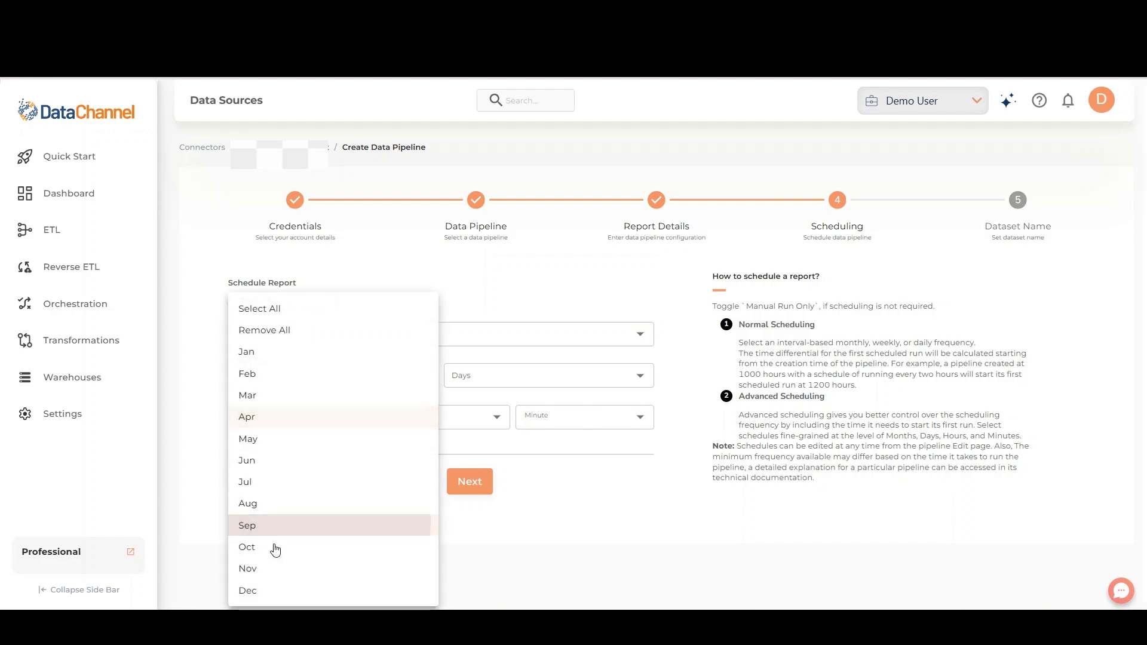
click(277, 591)
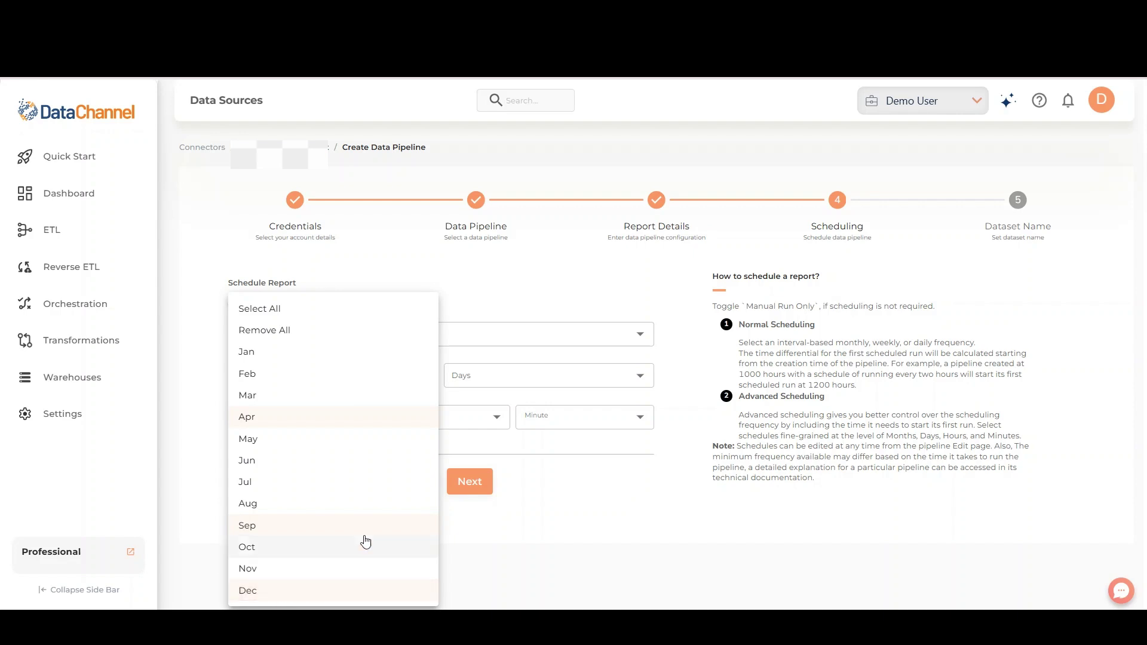
click(599, 380)
click(600, 381)
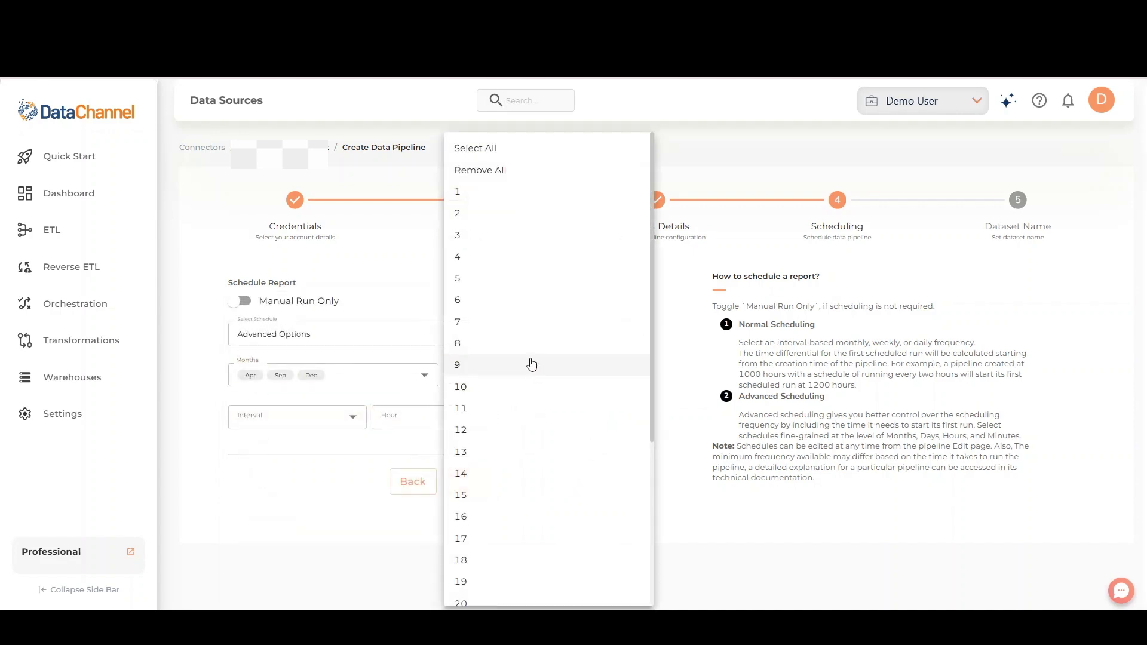
click(526, 322)
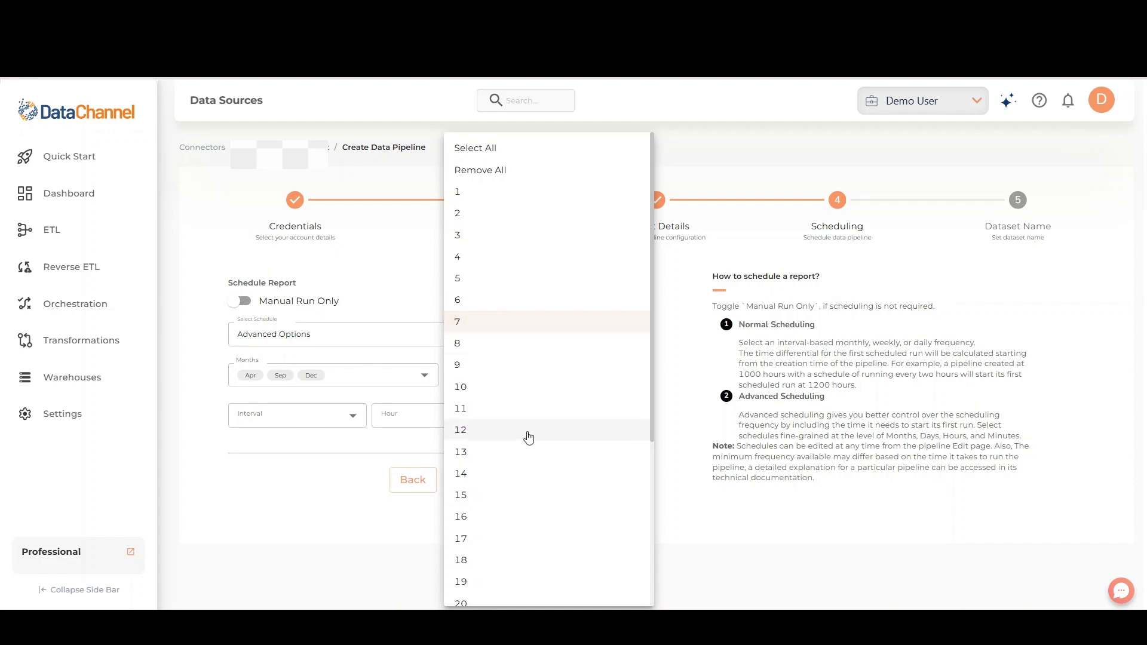
click(529, 493)
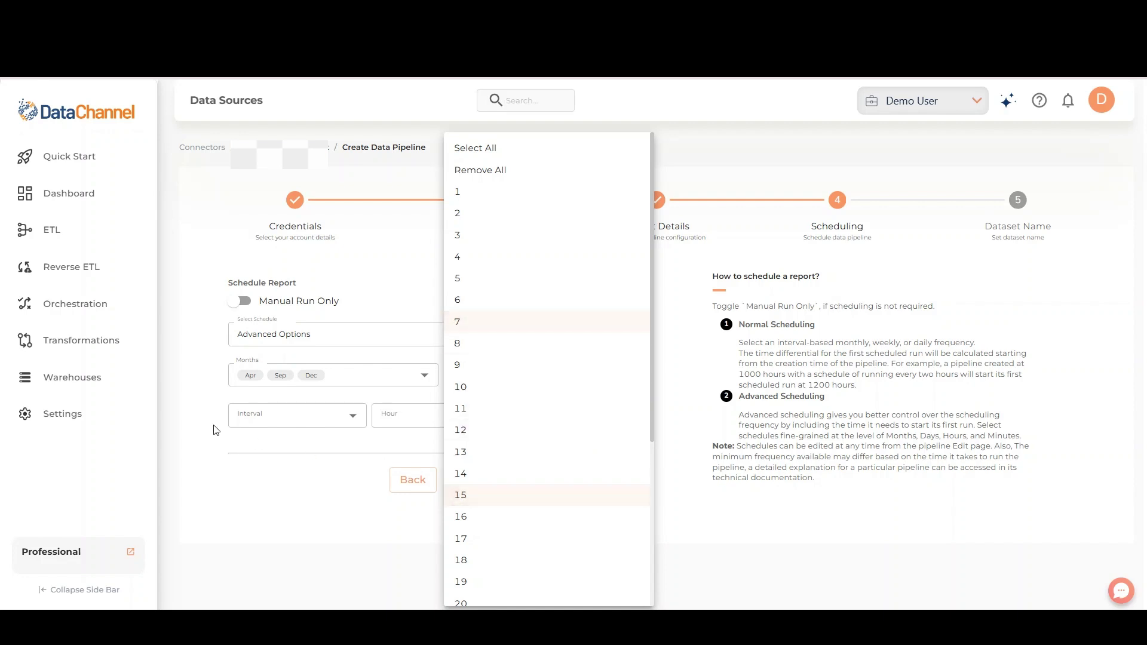
click(265, 422)
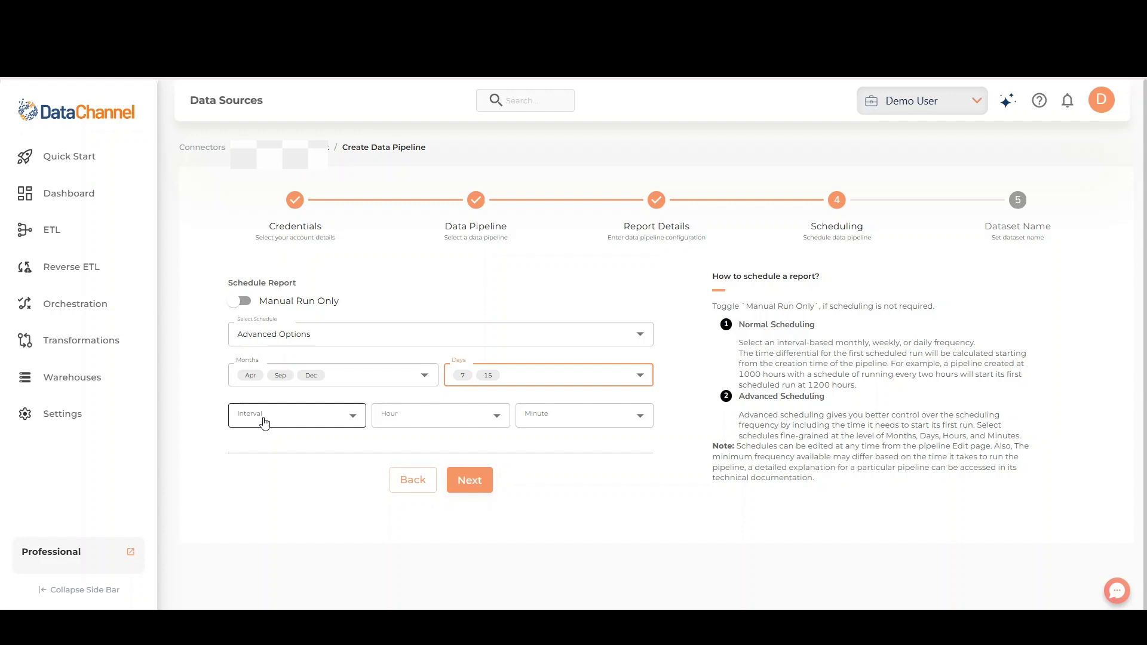
- Set the interval to every 4 hours, starting at hour 6, minute 15
click(265, 422)
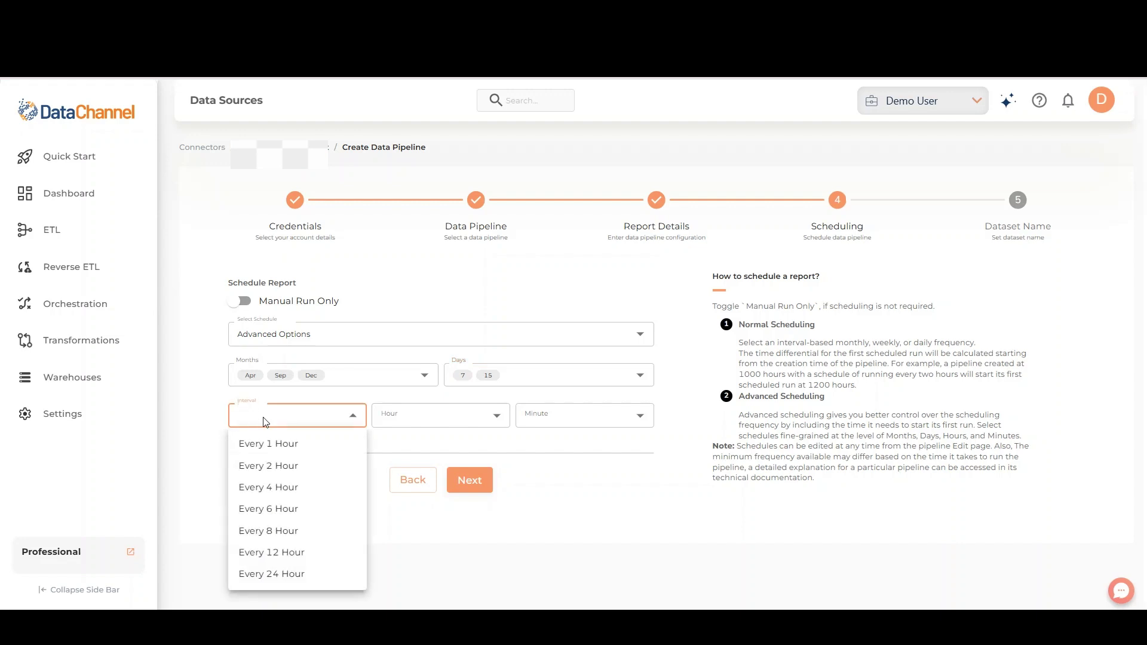
click(272, 484)
click(461, 415)
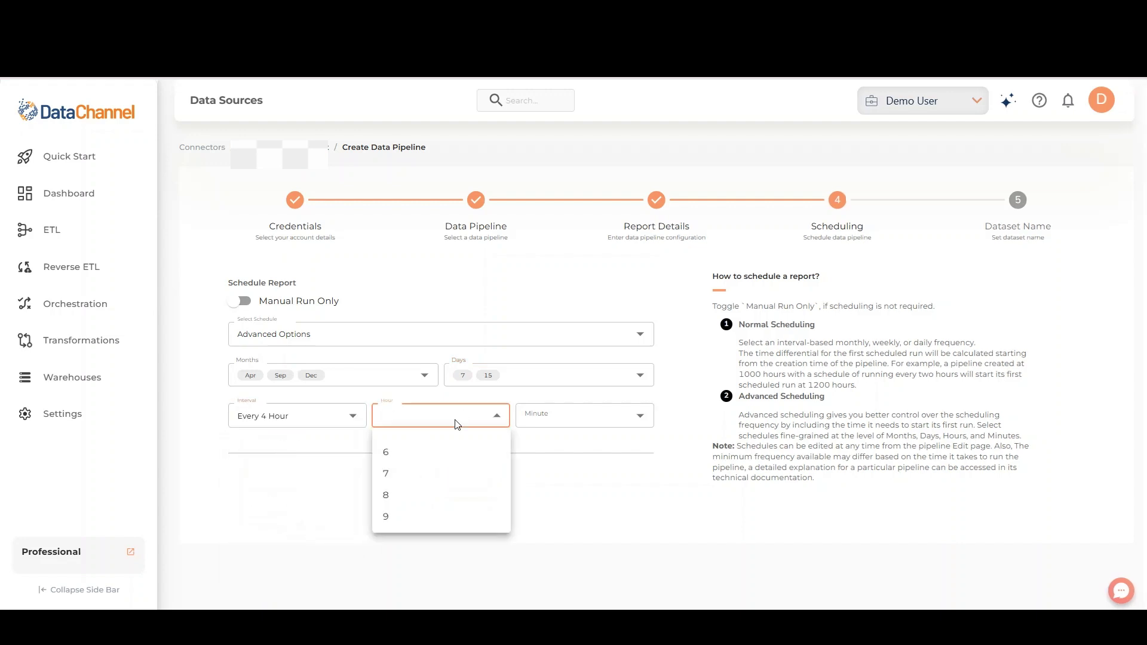
click(405, 454)
click(583, 426)
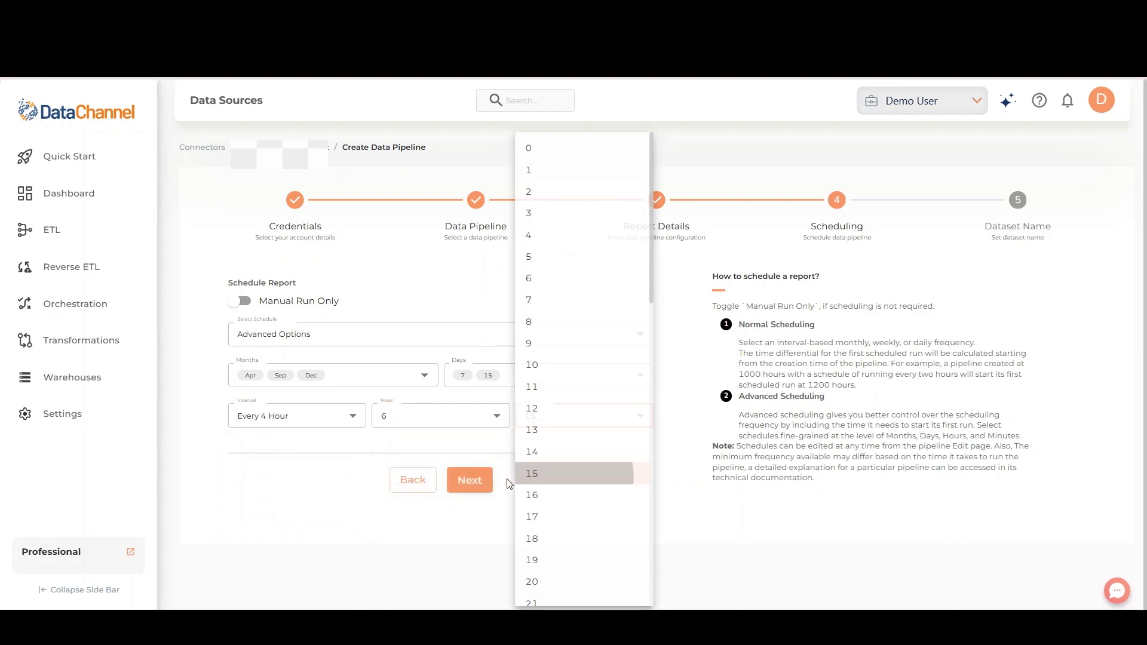
click(556, 474)
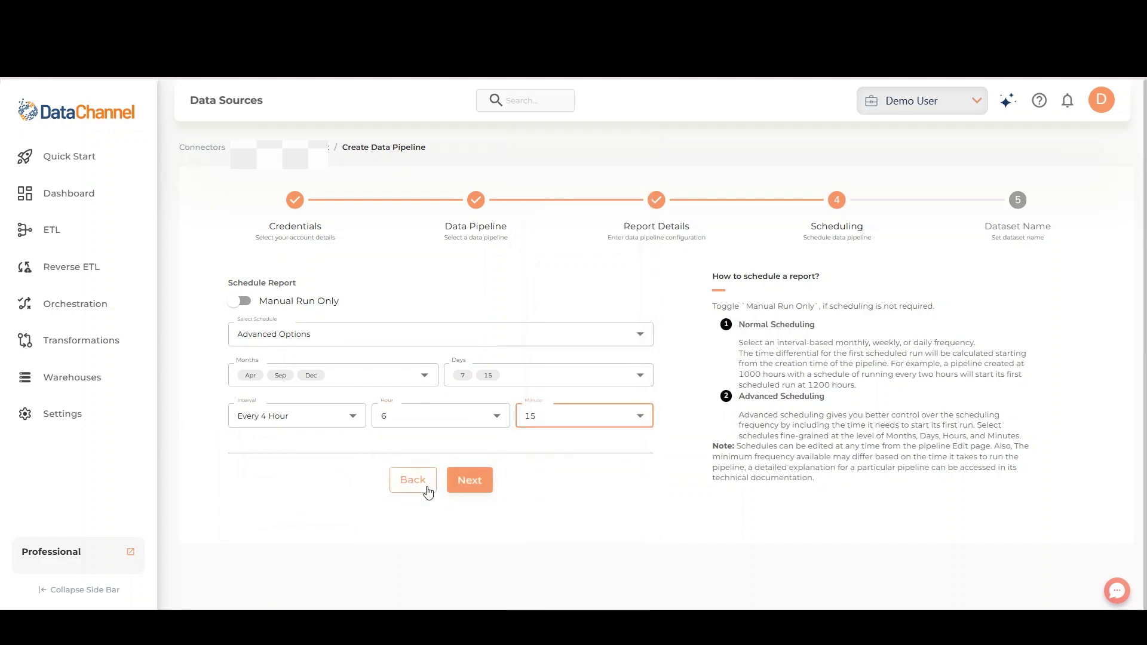
- Name the dataset 'Demo' with the description 'This is a demo pipeline'
click(474, 488)
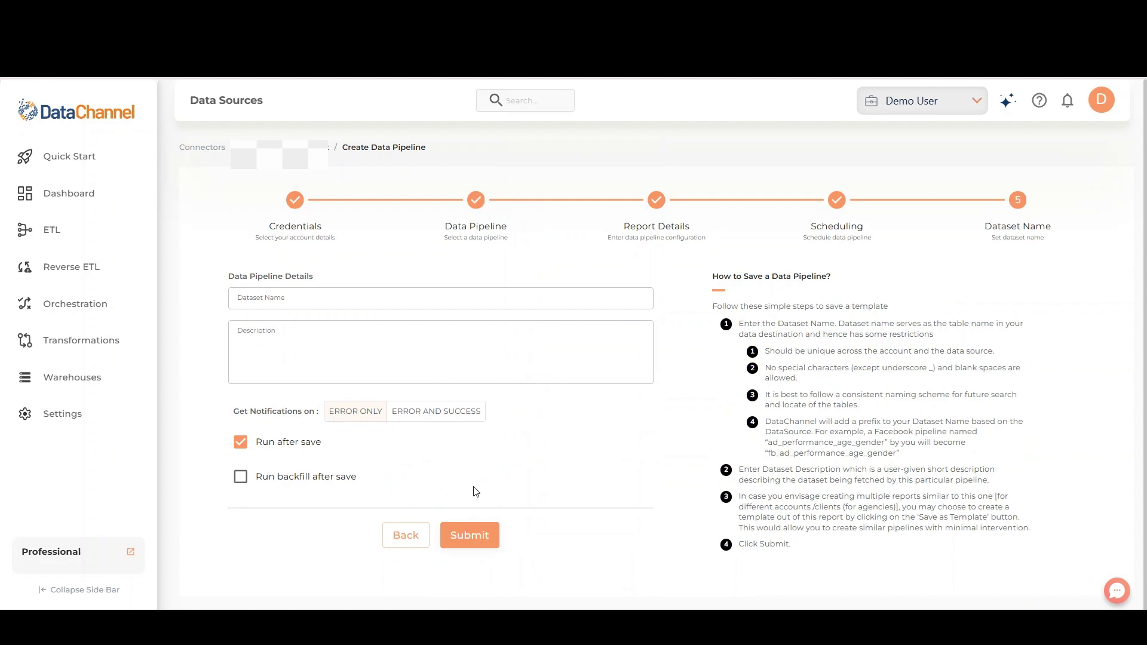
click(230, 300)
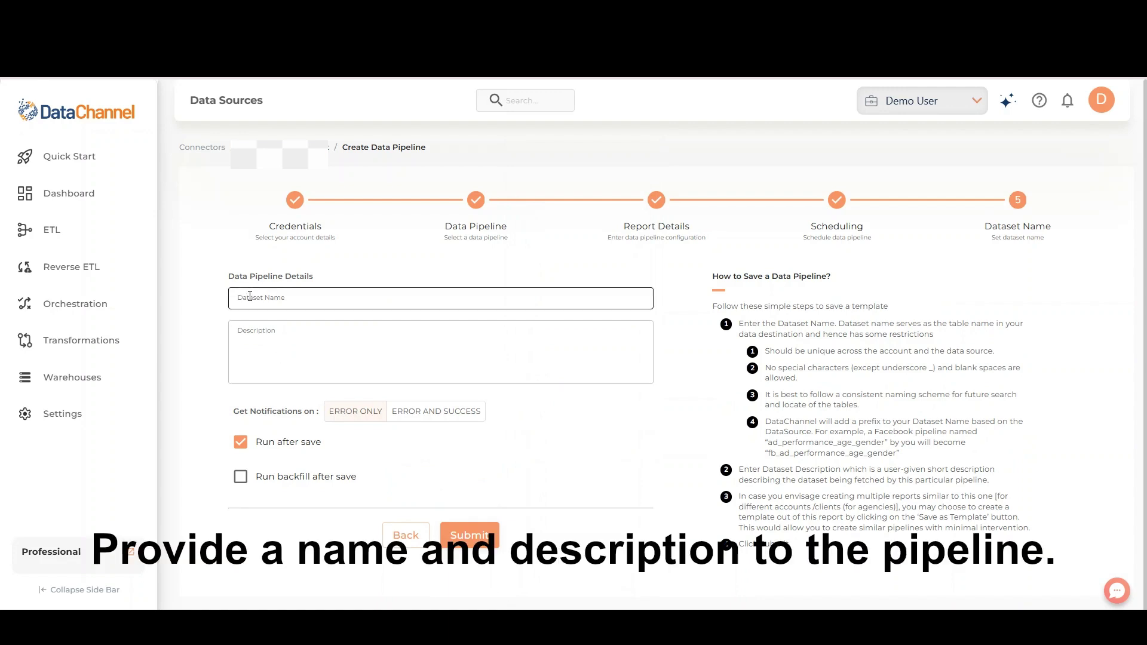
text(Demo)
click(298, 356)
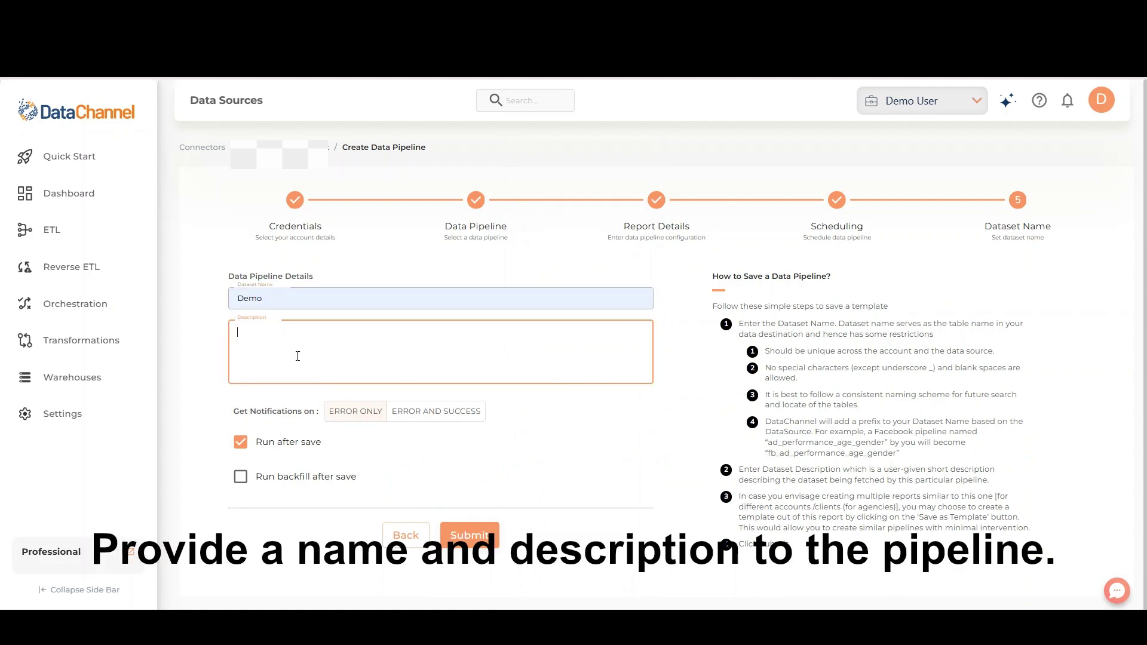
text(This is a)
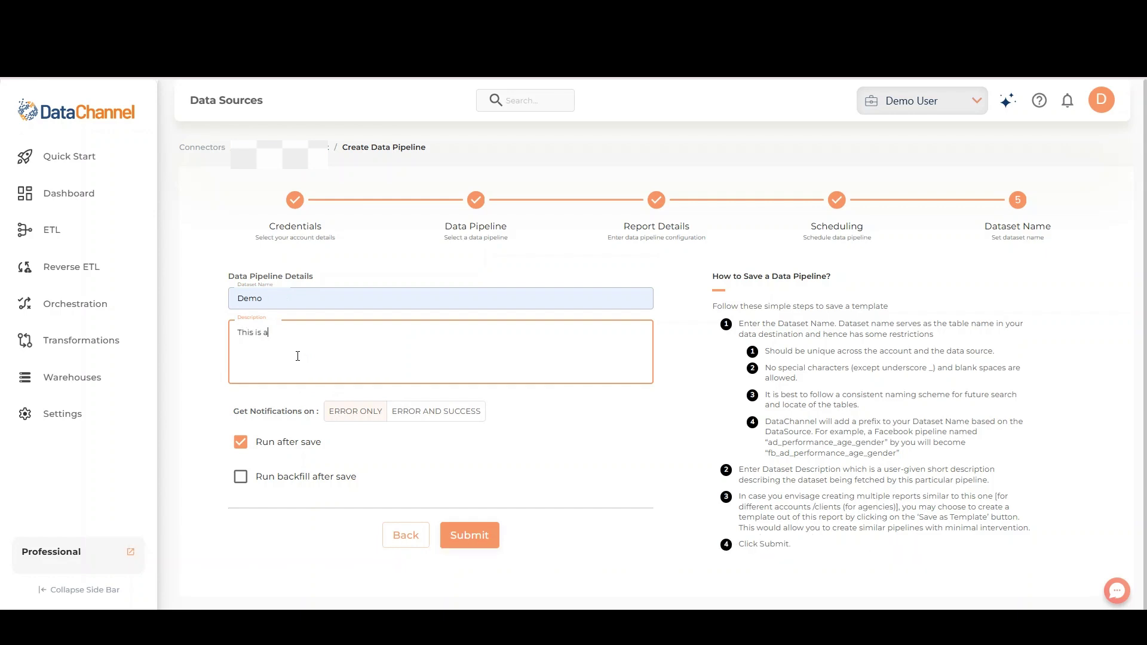
text( demo pipeline)
- Notify on Error and Success, keep Run after save without backfill, and submit
click(424, 413)
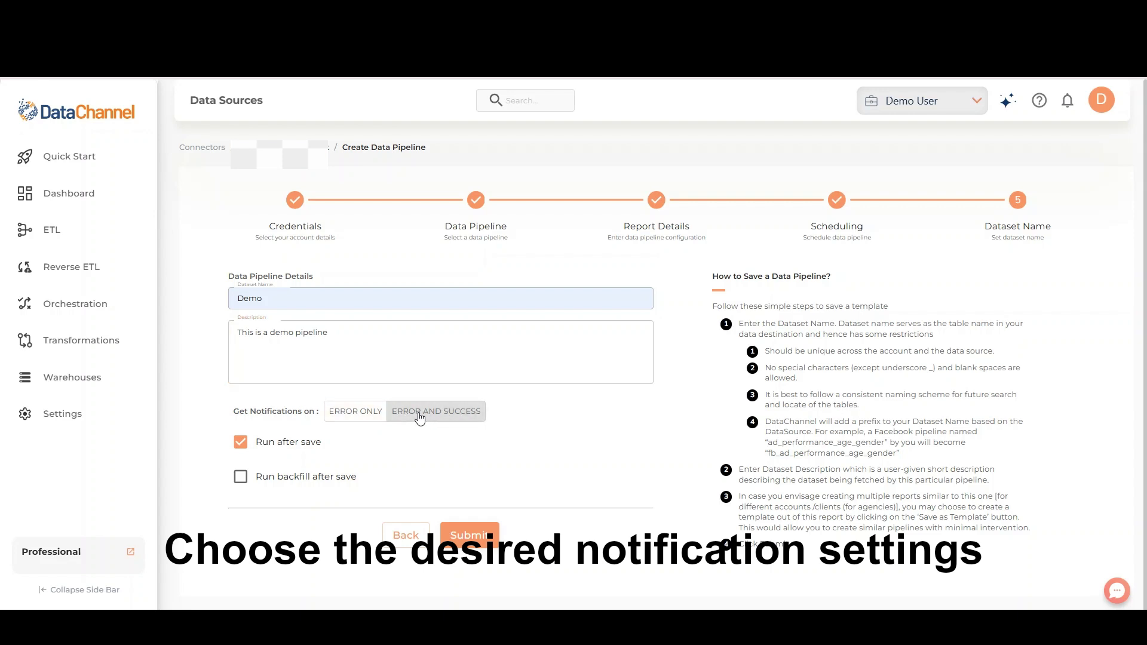
click(337, 411)
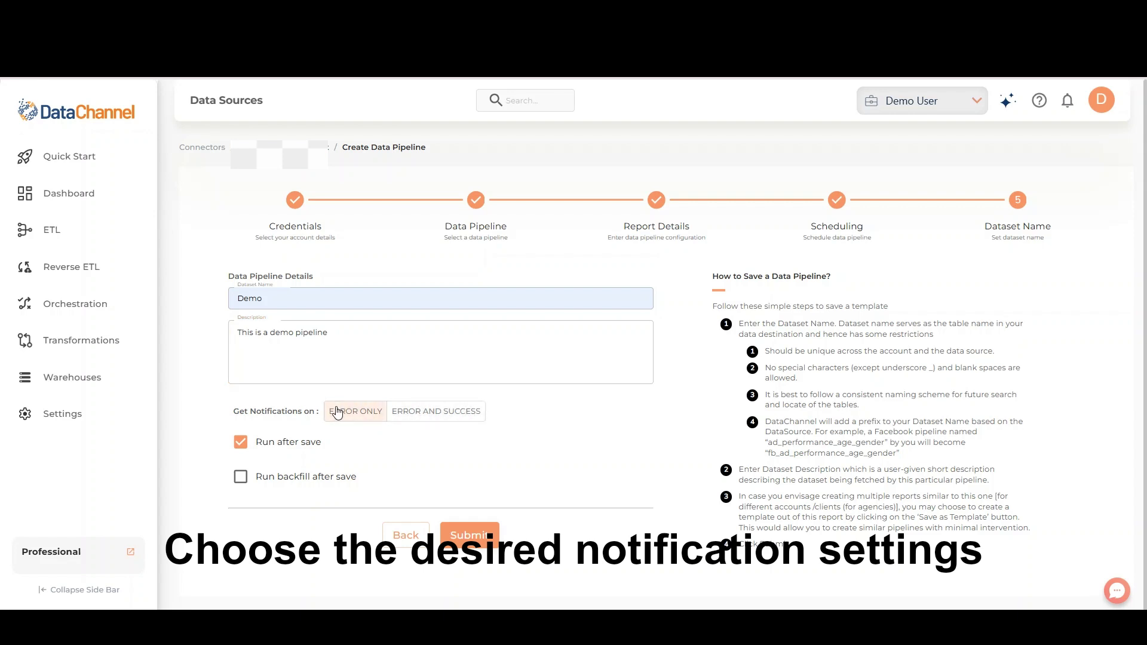
click(419, 412)
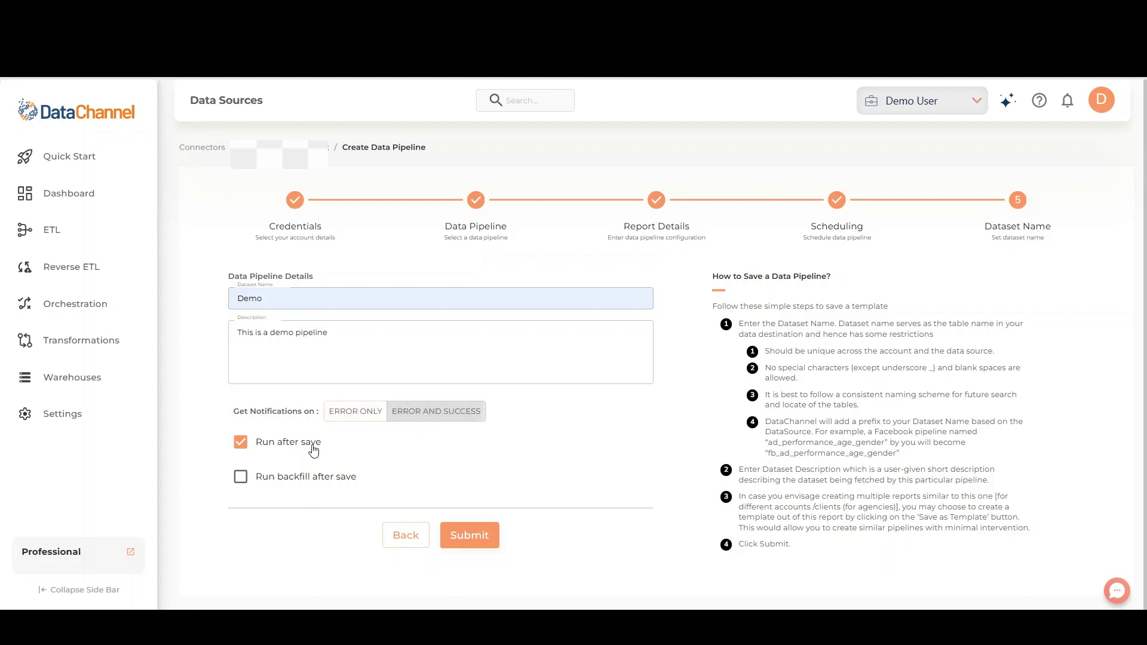
click(240, 448)
click(240, 447)
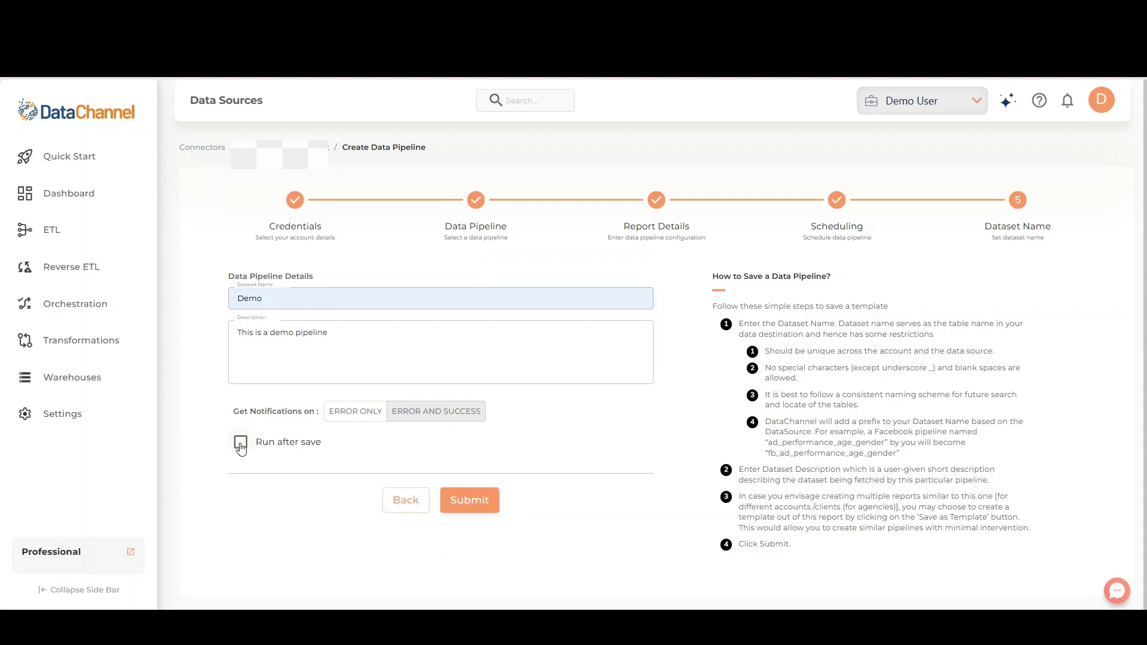
click(240, 482)
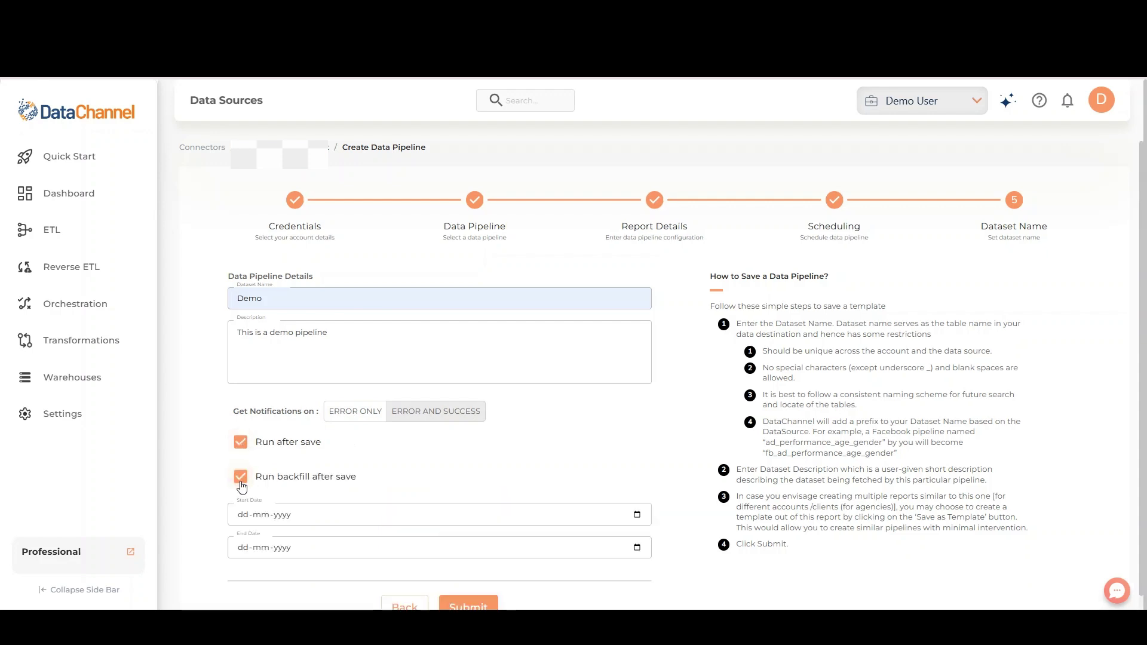
click(241, 478)
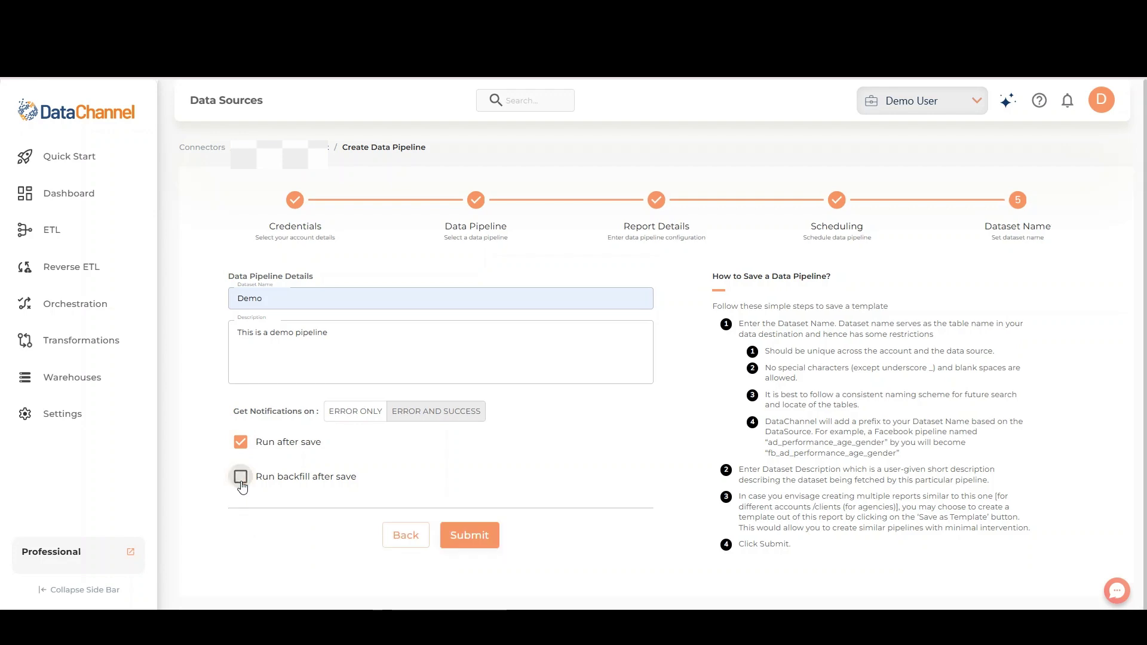
click(480, 536)
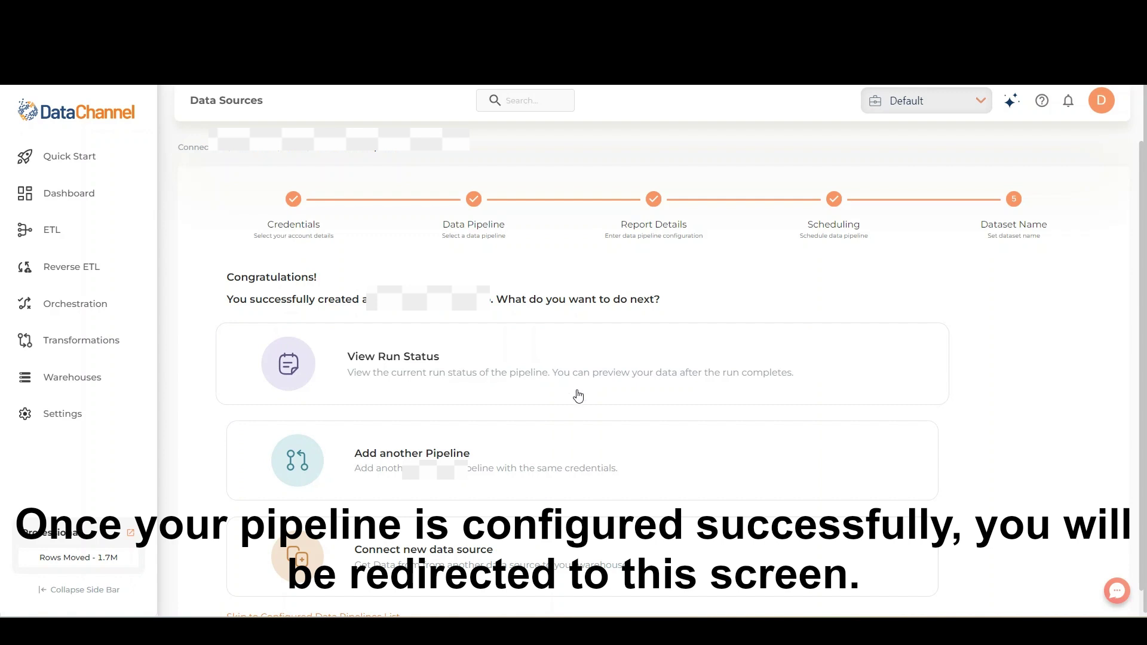
- Open the Number Of Runs tab to follow the manual run's status
click(772, 369)
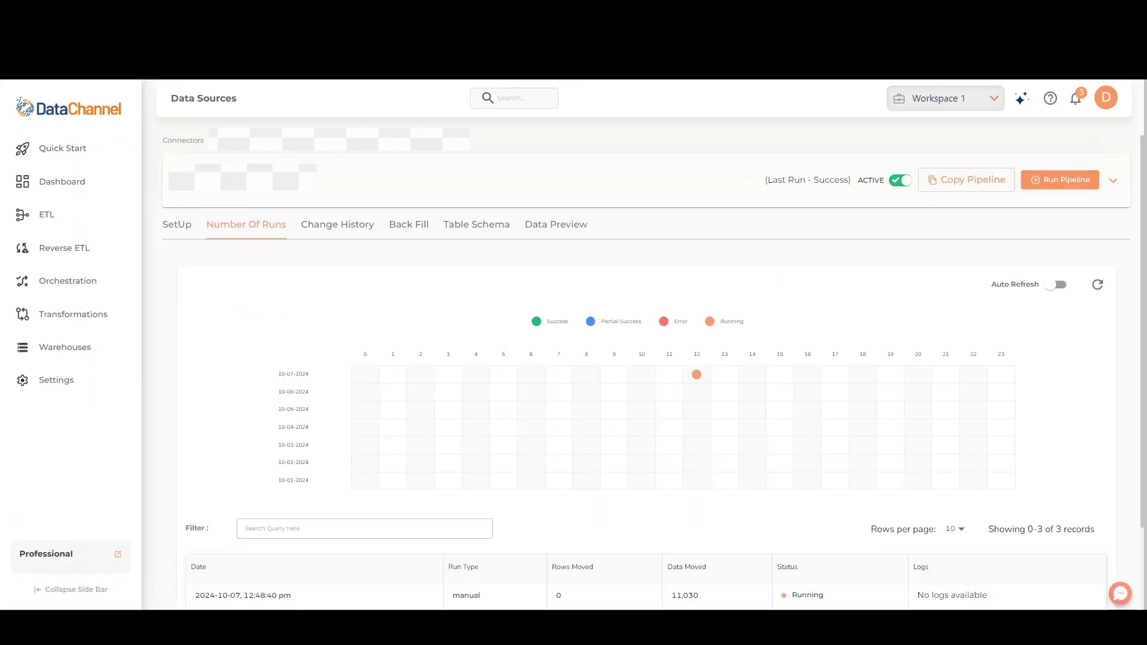